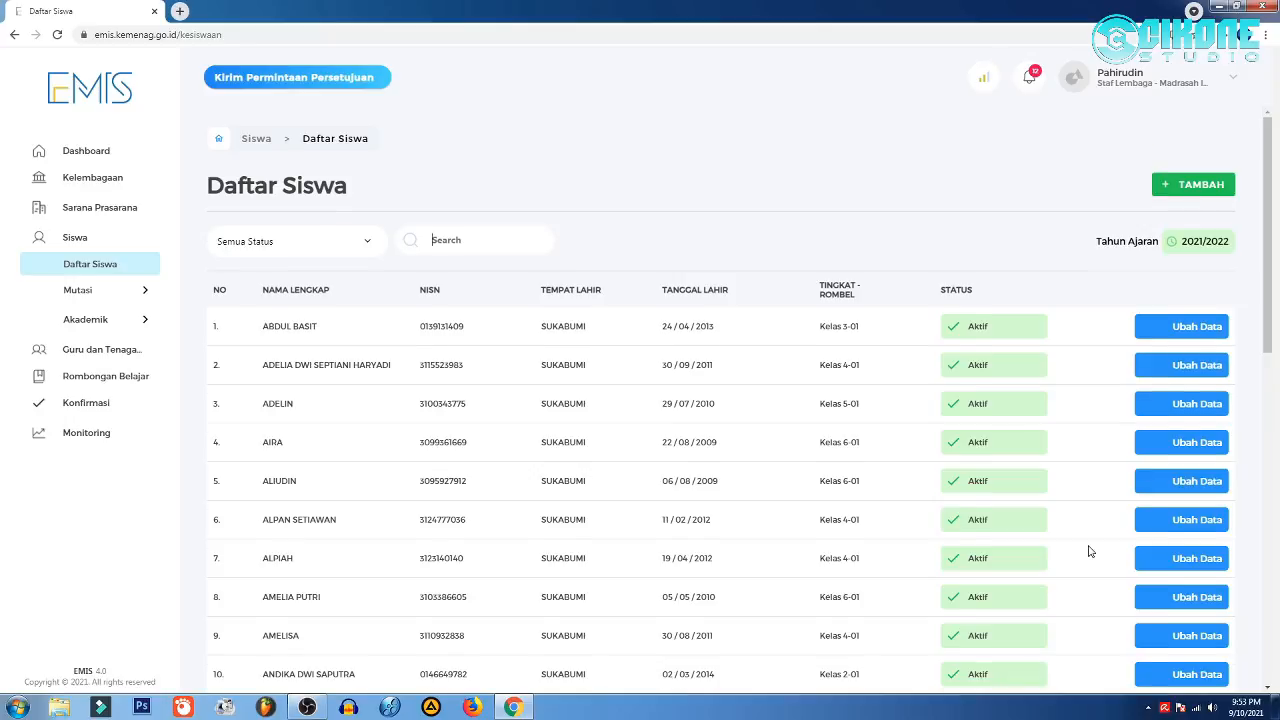
Look through the student list, and display the study groups (Rombongan Belajar) for 2021/2022 Ganjil.
scroll(1090, 551, "down", 7)
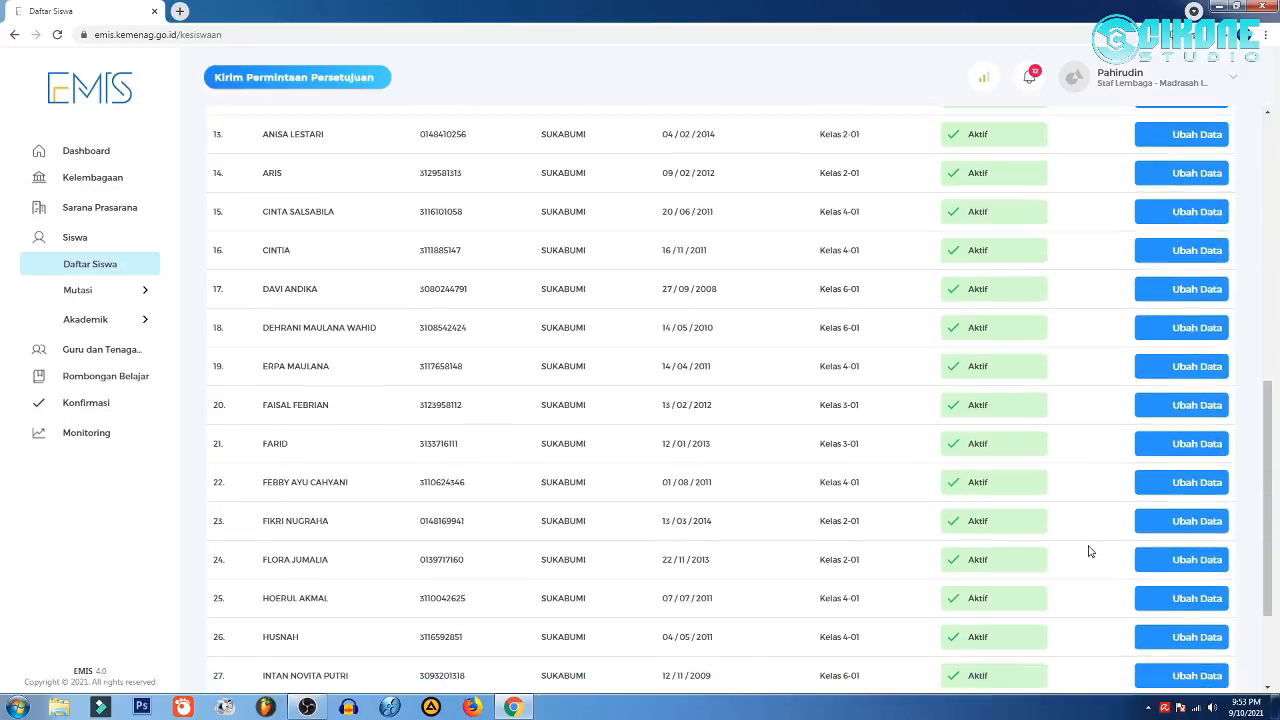
scroll(1090, 551, "down", 2)
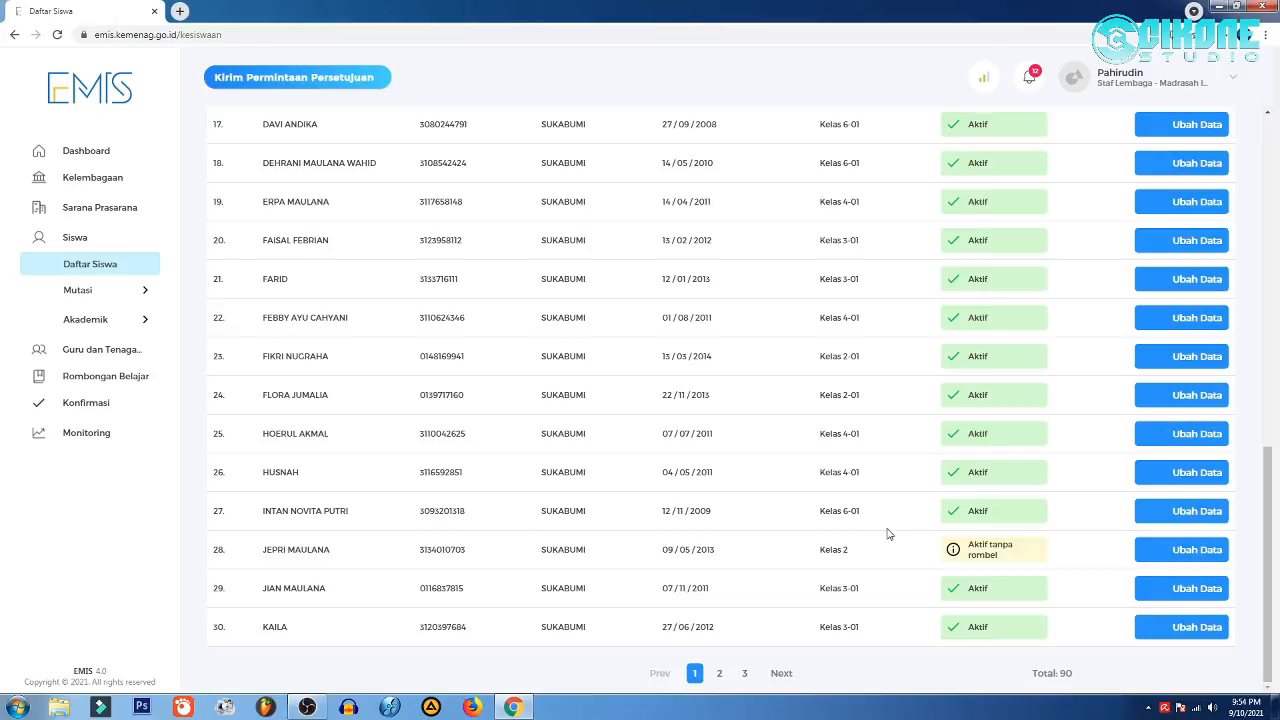
left_click(96, 377)
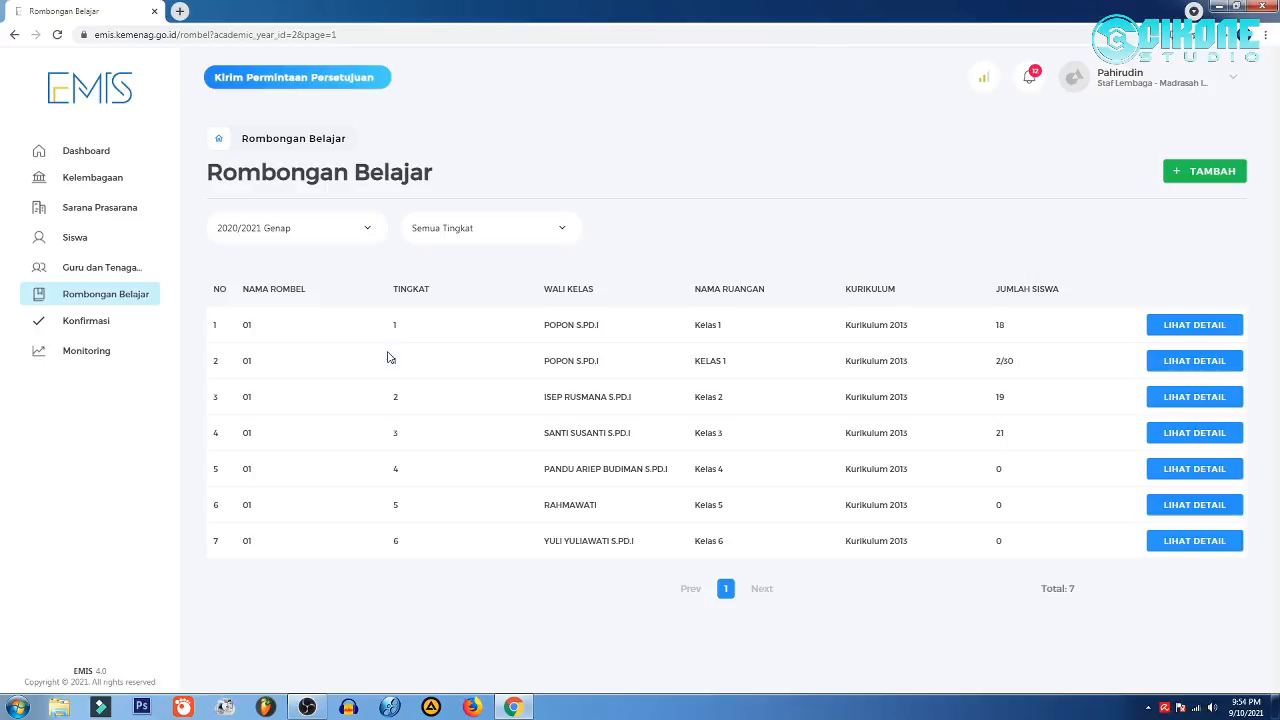
left_click(332, 230)
left_click(279, 336)
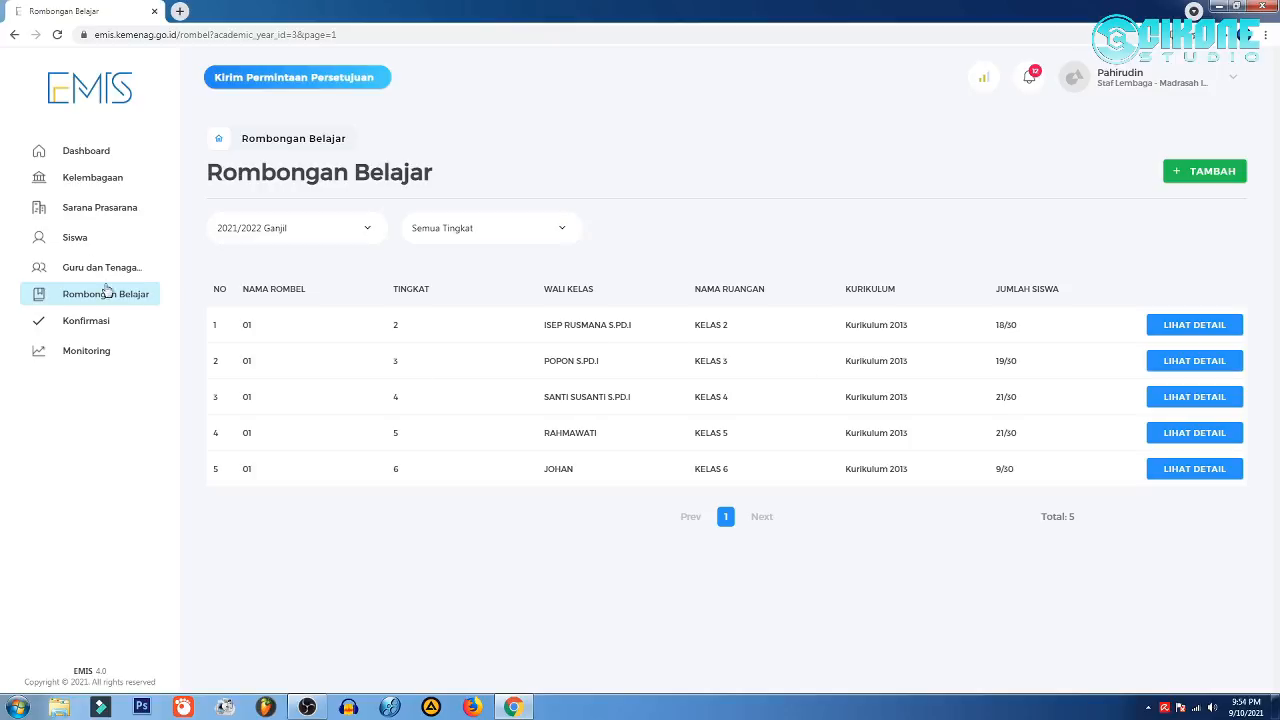
From the student list, open the record of the Kelas 2 student with status Aktif tanpa rombel and review the student's learning activity.
left_click(76, 242)
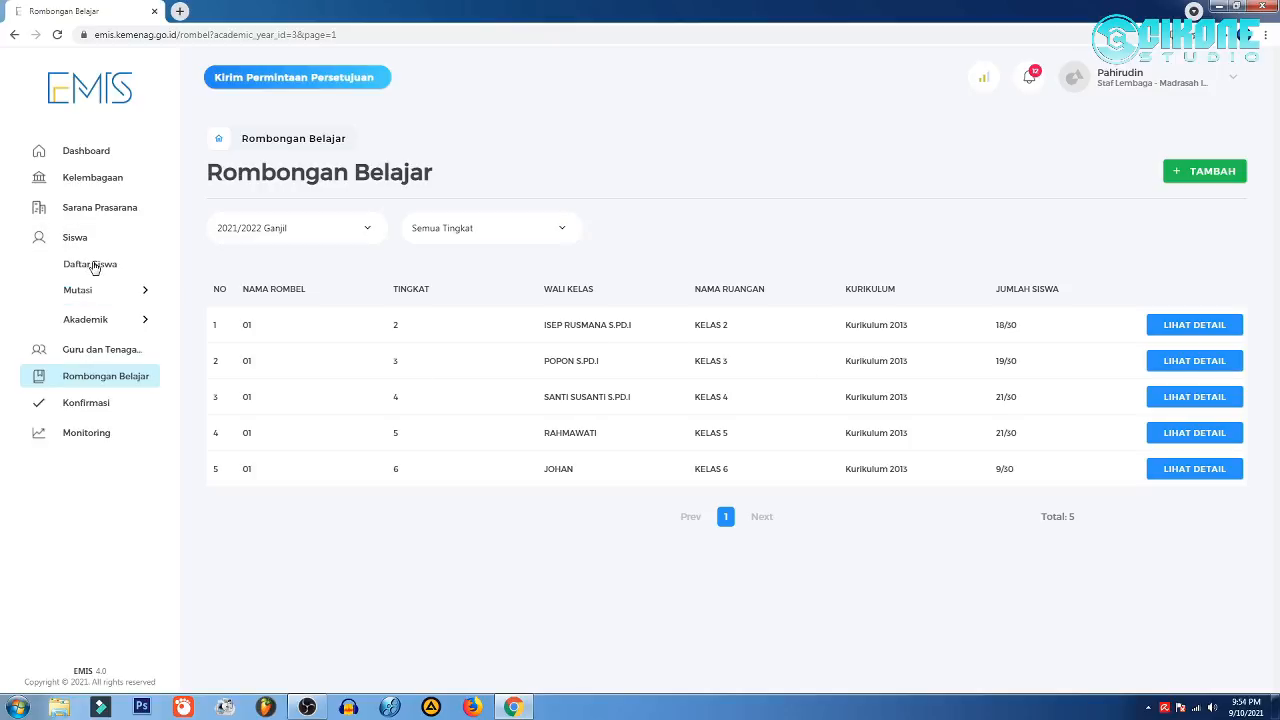
left_click(92, 265)
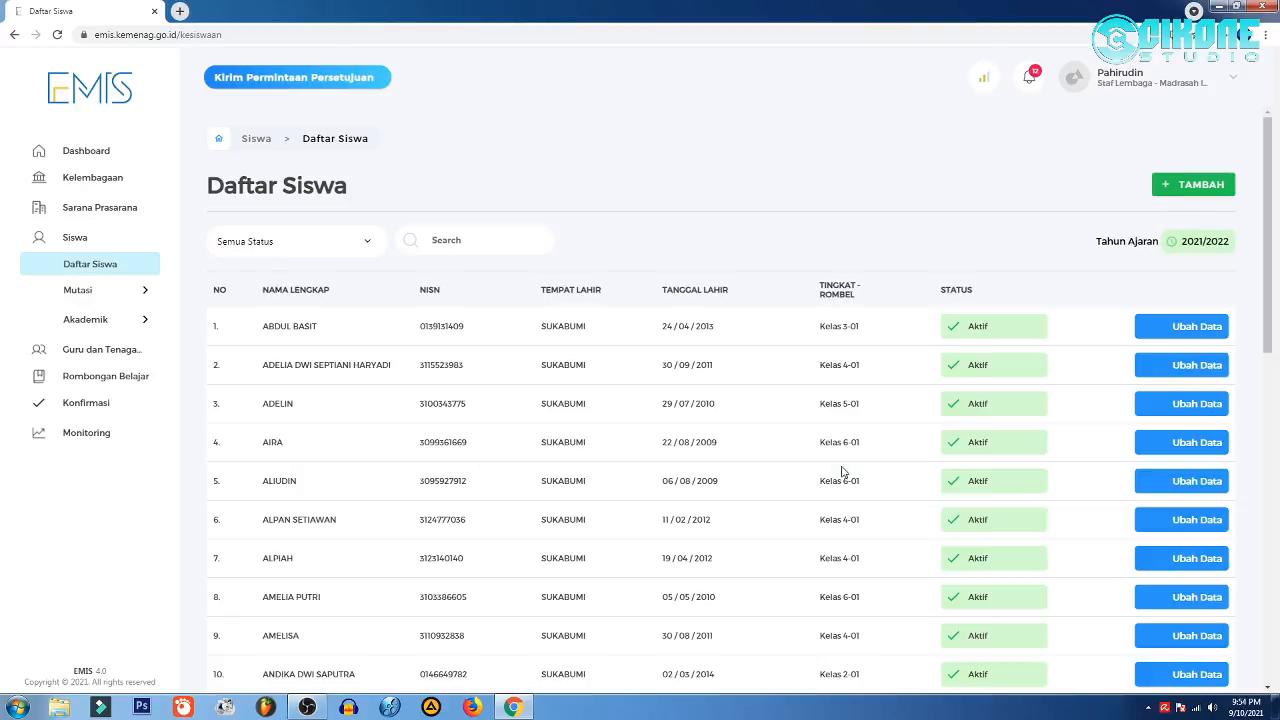
scroll(842, 472, "down", 8)
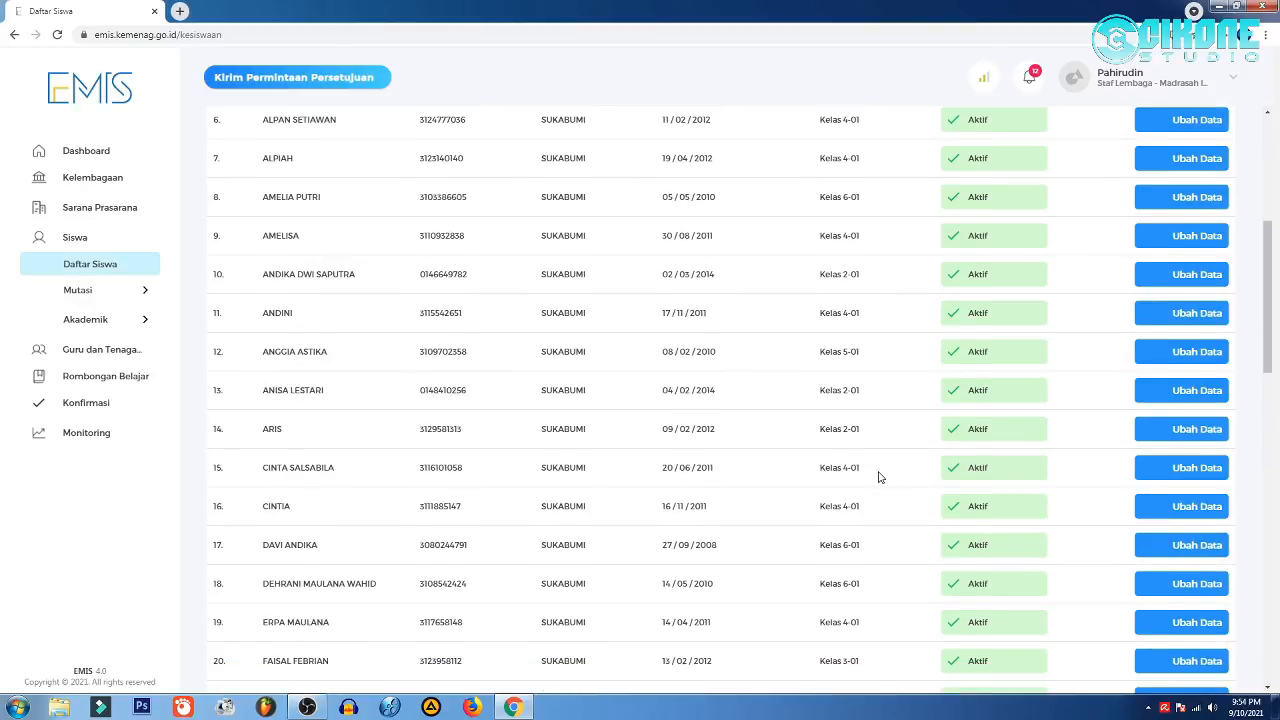
left_click(1185, 552)
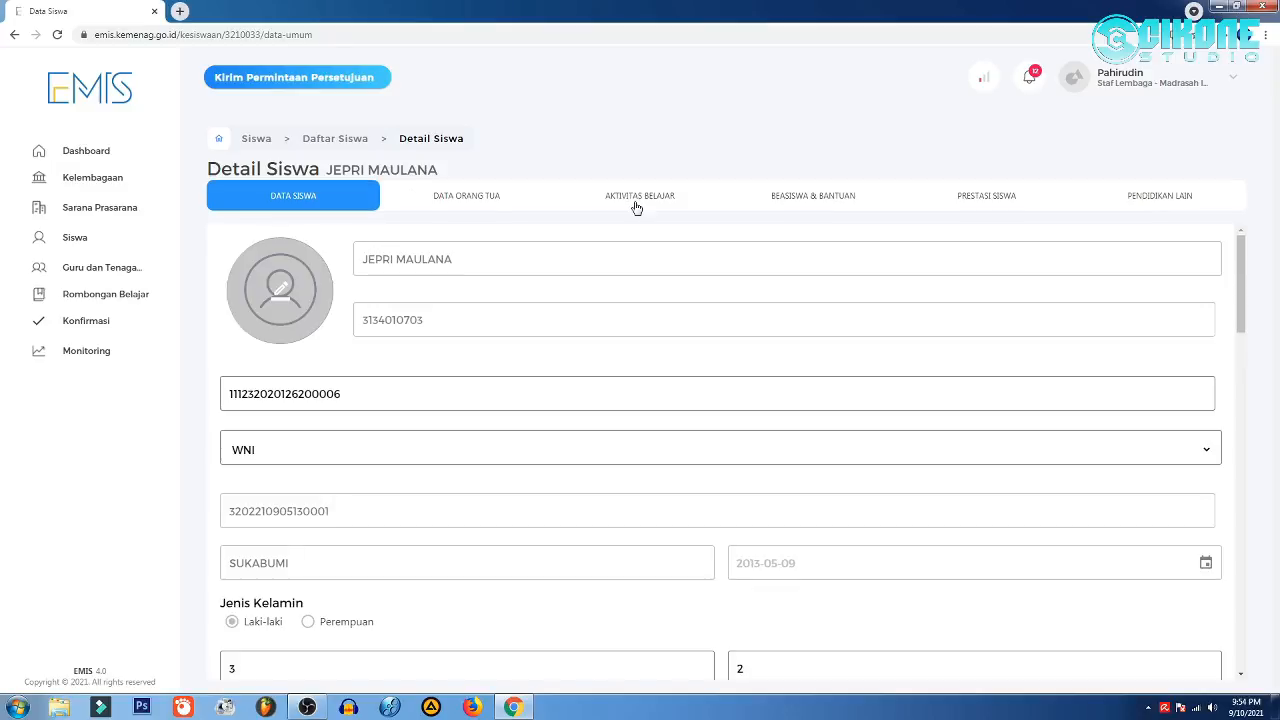
left_click(636, 200)
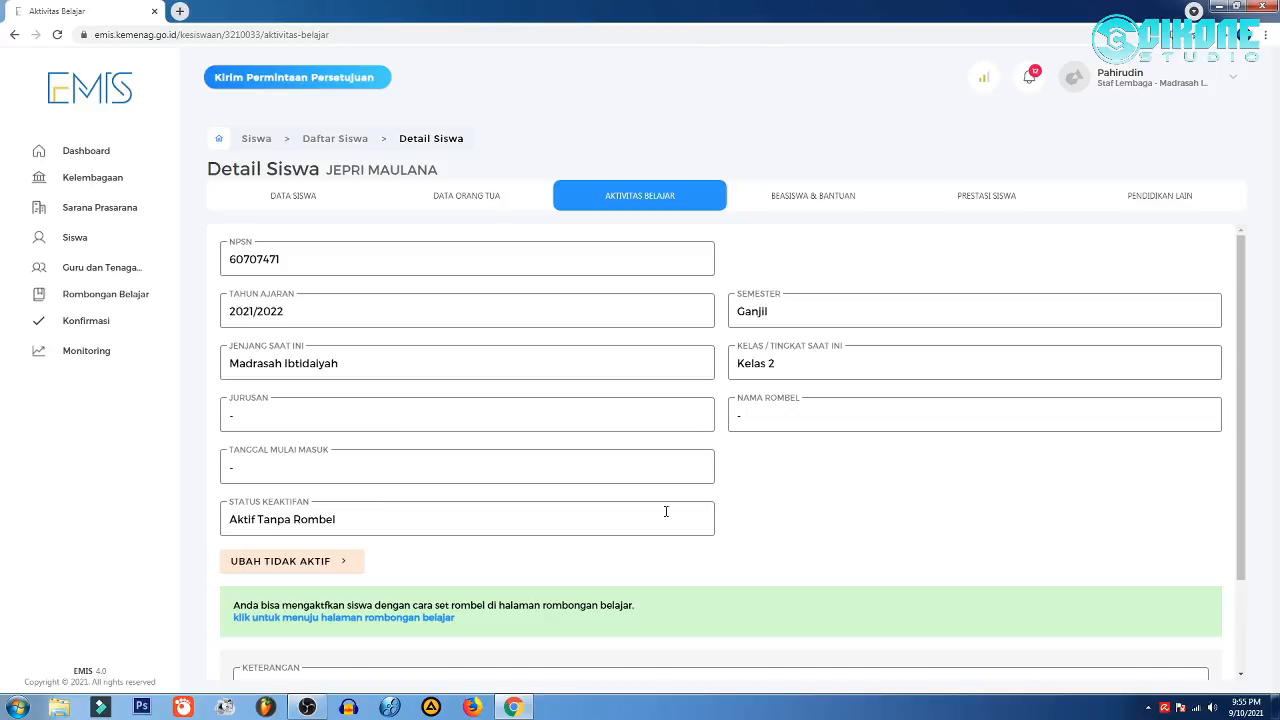
scroll(654, 509, "down", 2)
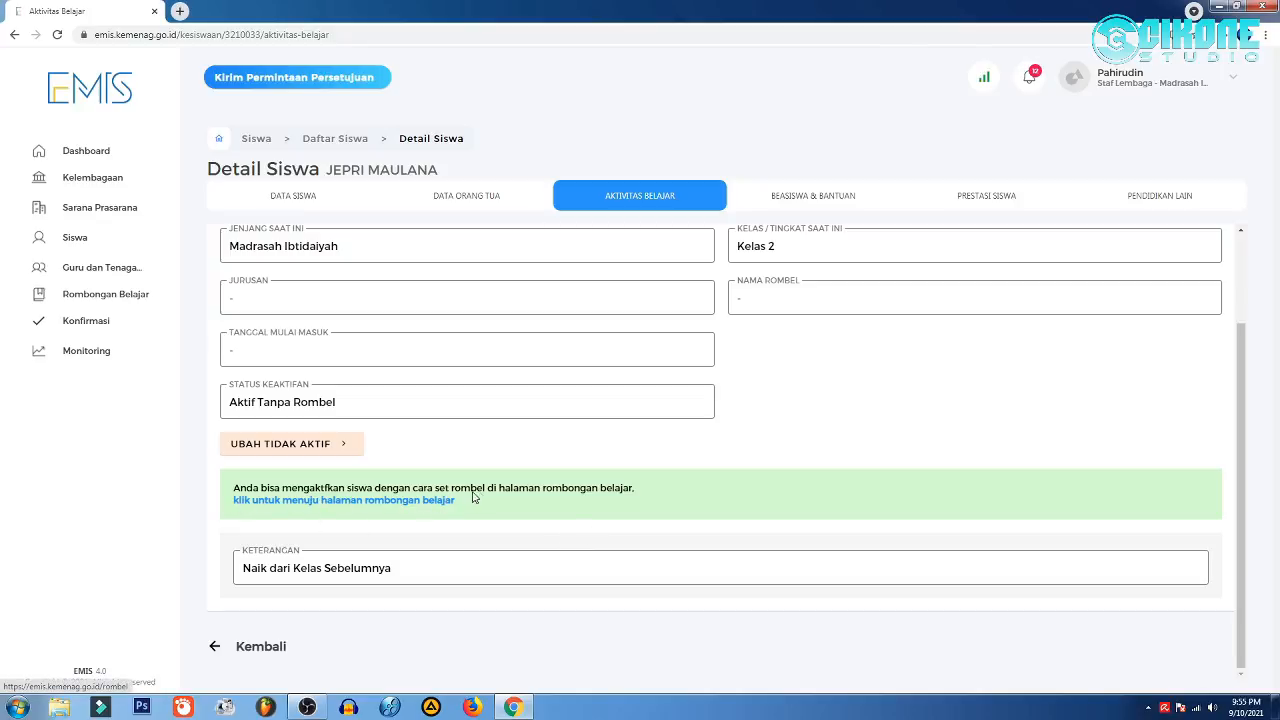
Go from the student's record to the study groups page and examine the Kelas 2 group's details and student roster.
left_click(381, 503)
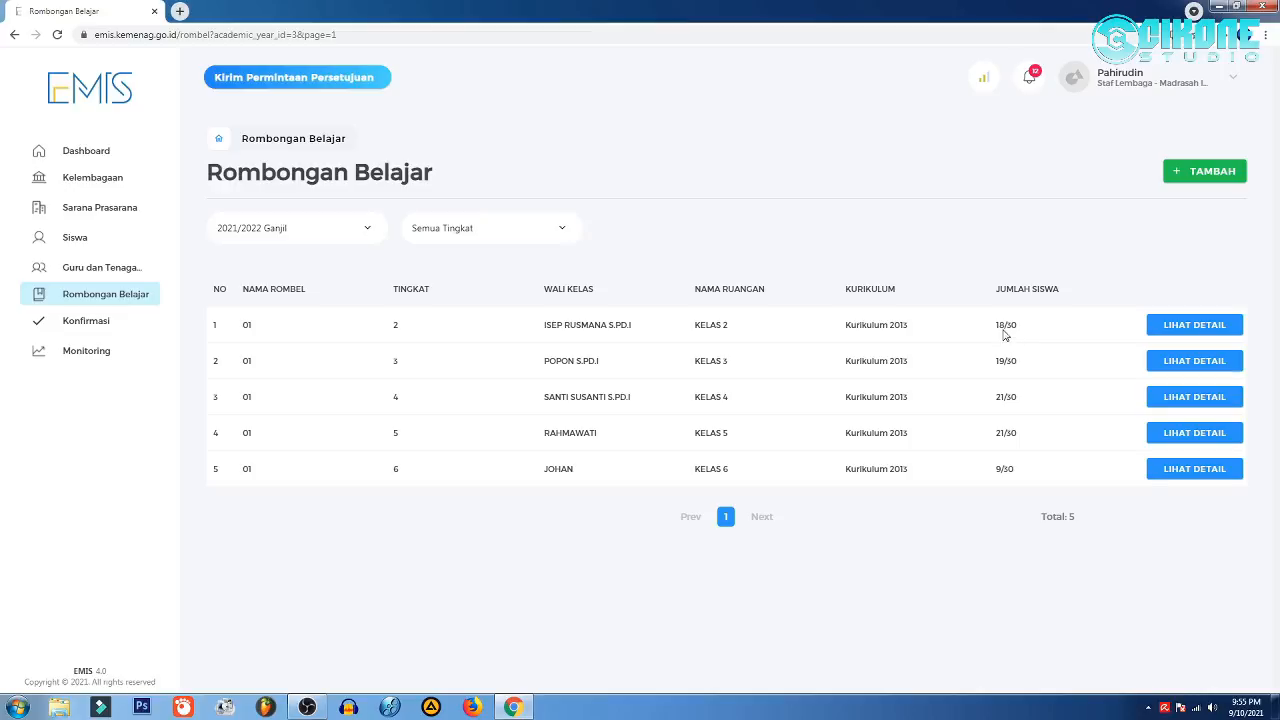
left_click(1168, 329)
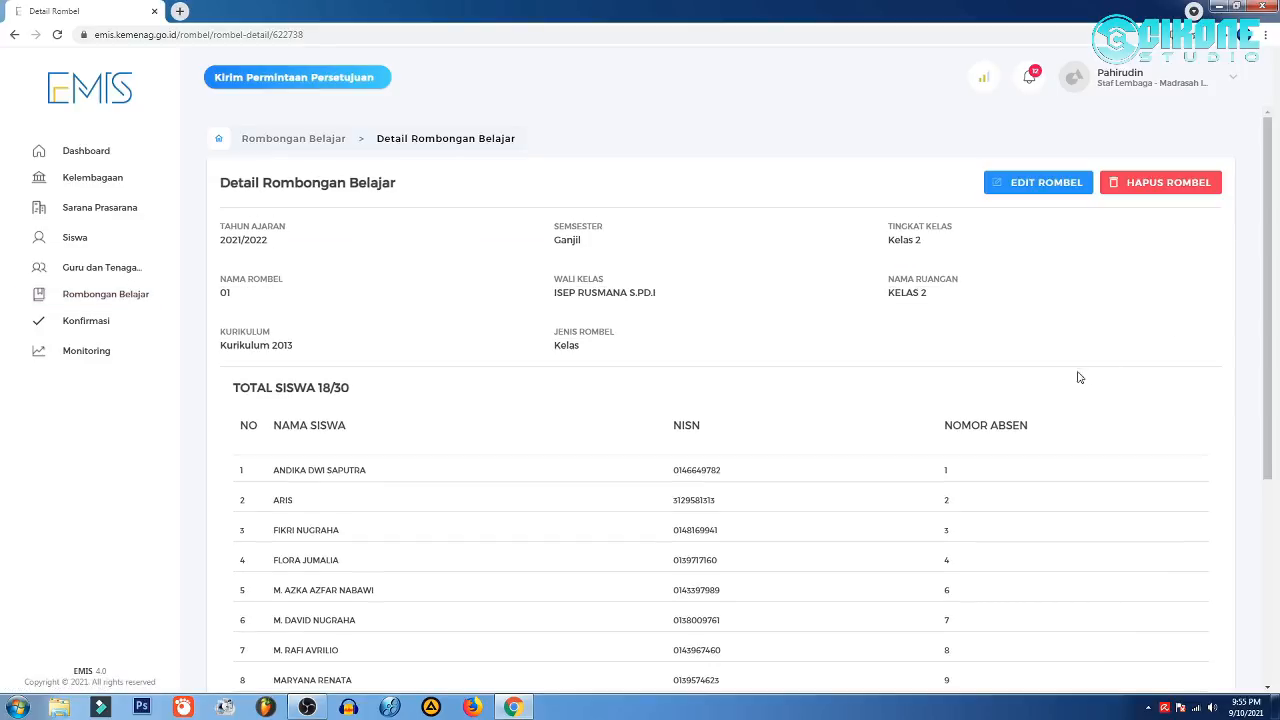
scroll(1070, 384, "down", 2)
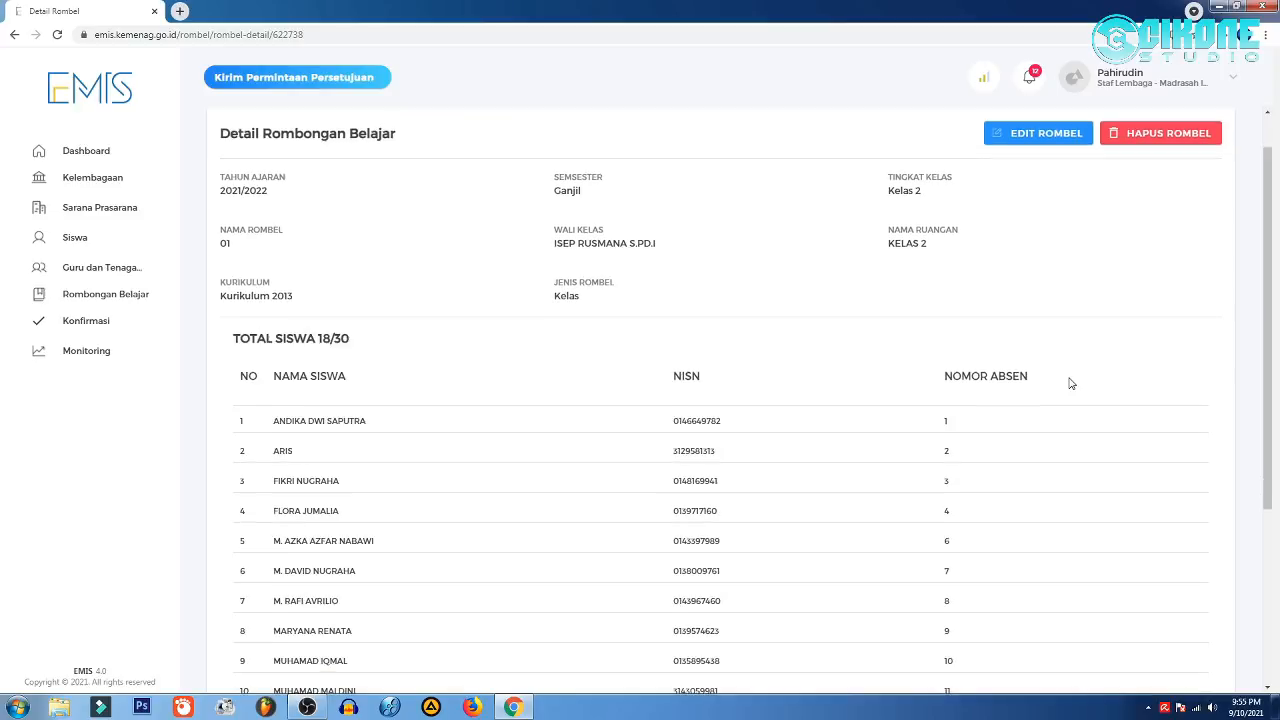
scroll(1070, 384, "down", 3)
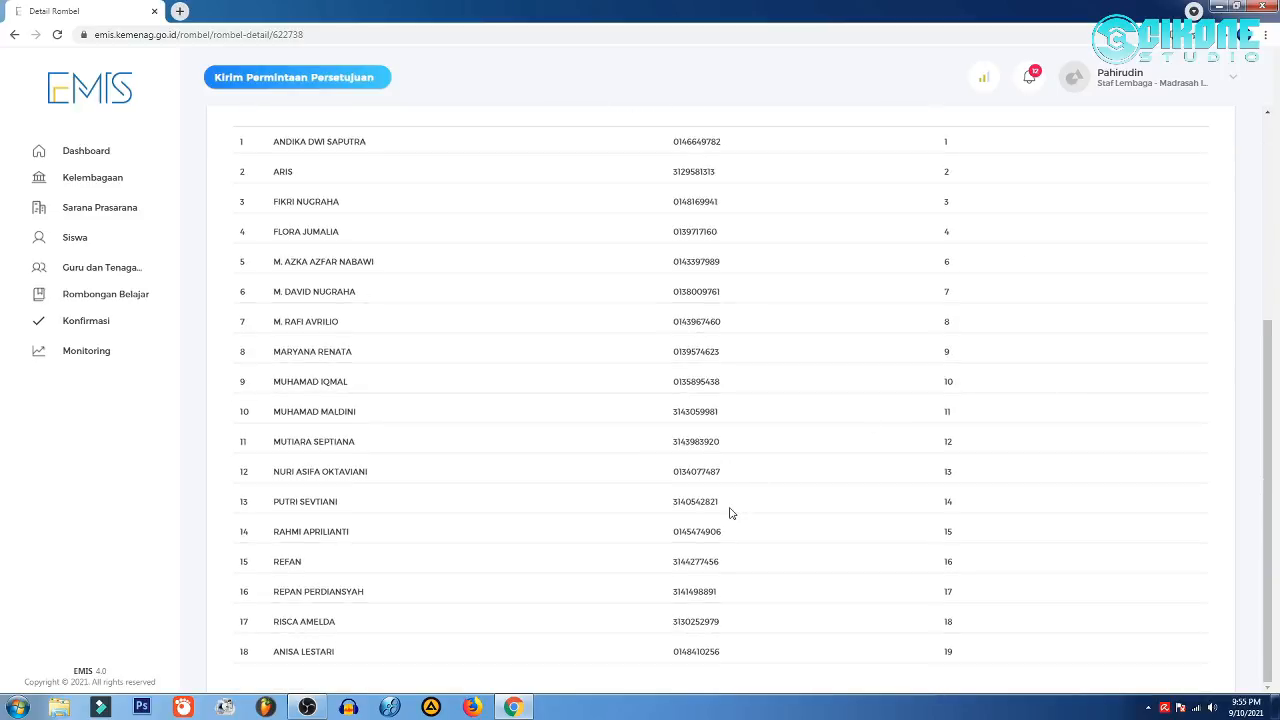
scroll(730, 519, "up", 3)
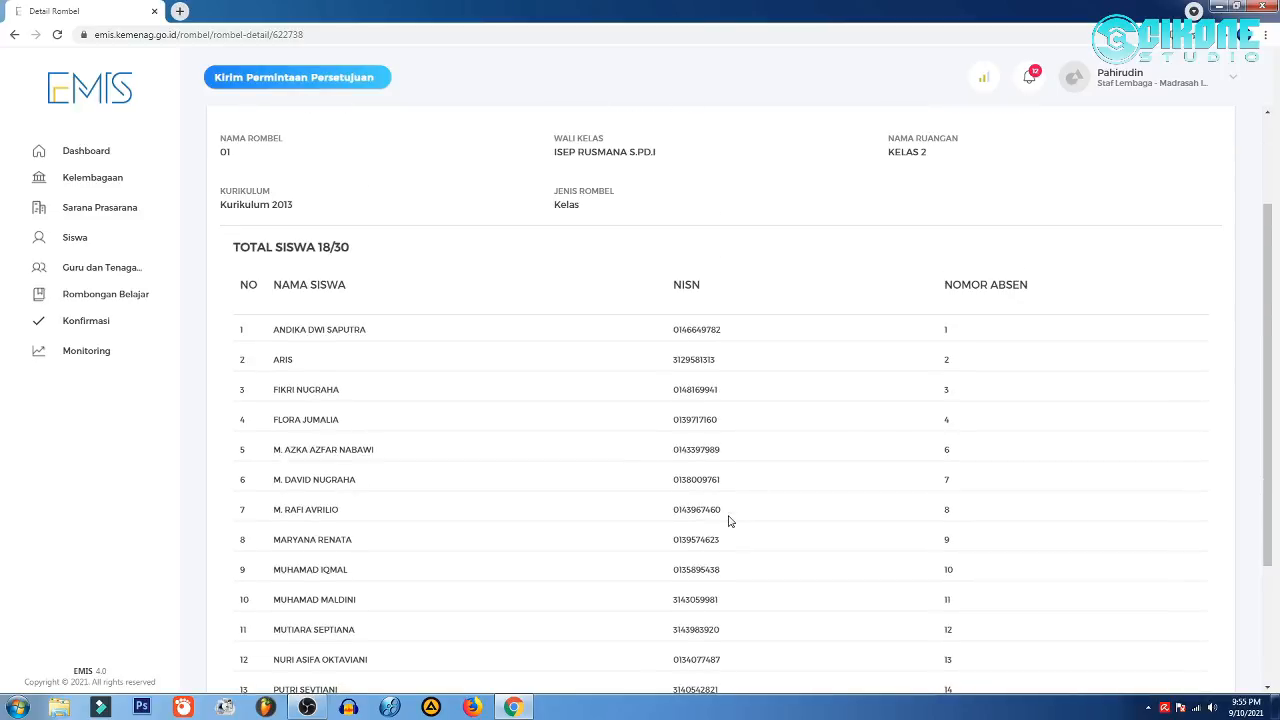
scroll(730, 519, "down", 3)
scroll(245, 660, "up", 3)
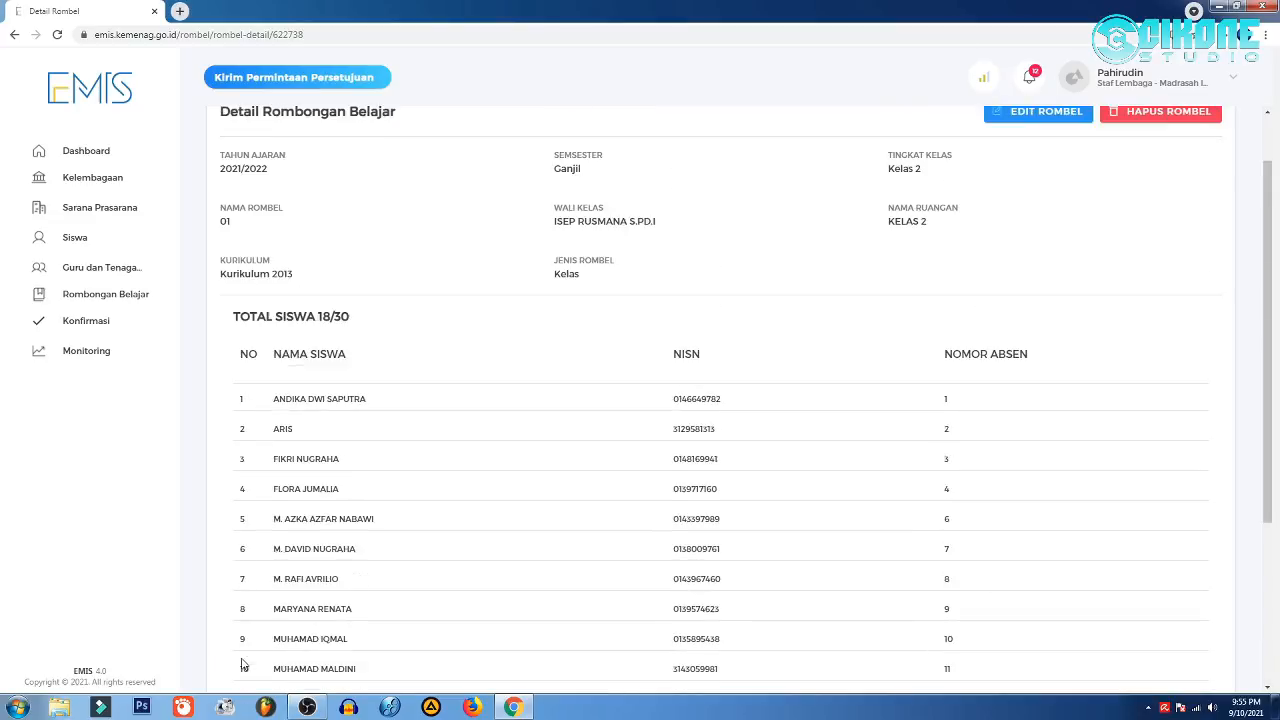
scroll(244, 664, "down", 3)
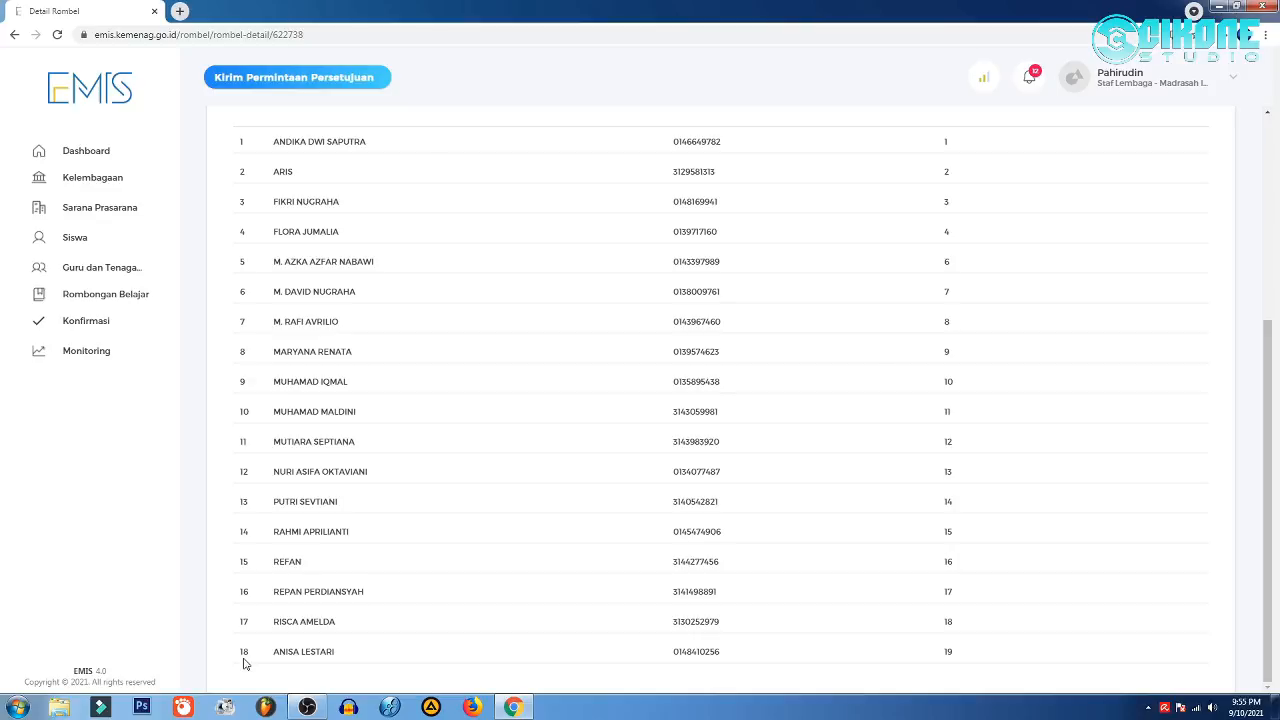
scroll(243, 663, "up", 3)
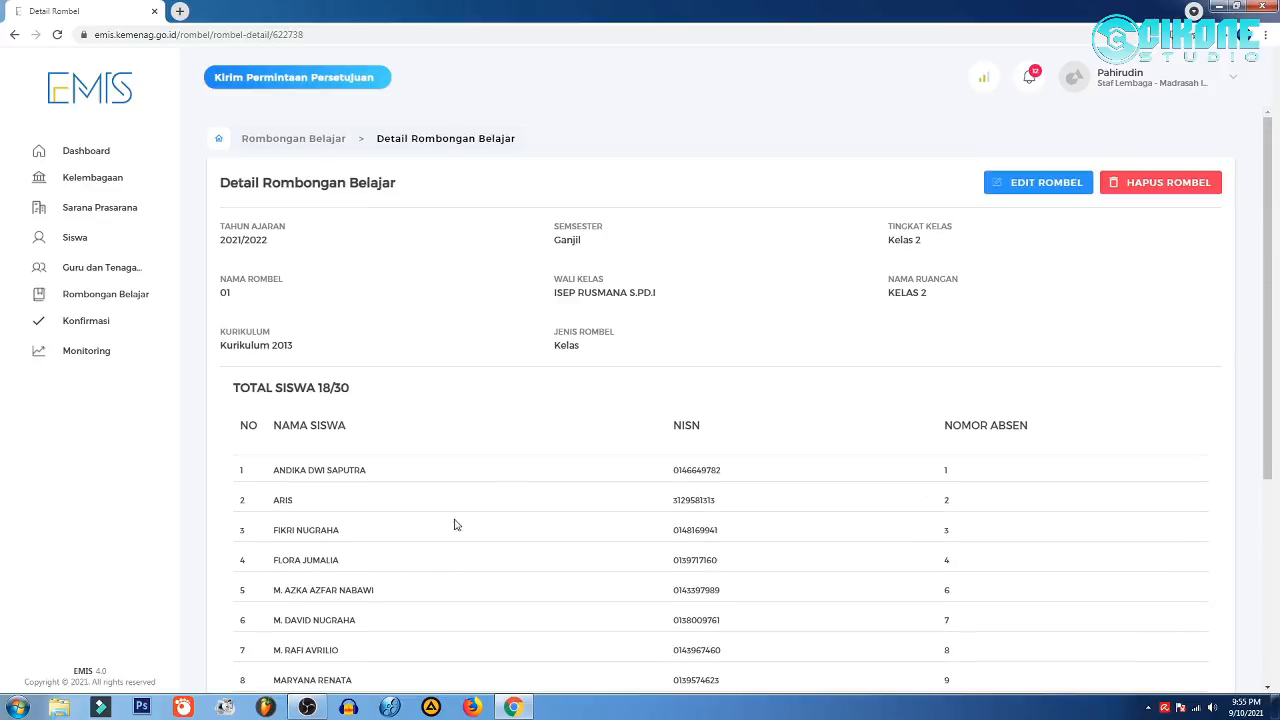
Edit the Kelas 2 study group and add the available student without a group to its roster.
left_click(1036, 188)
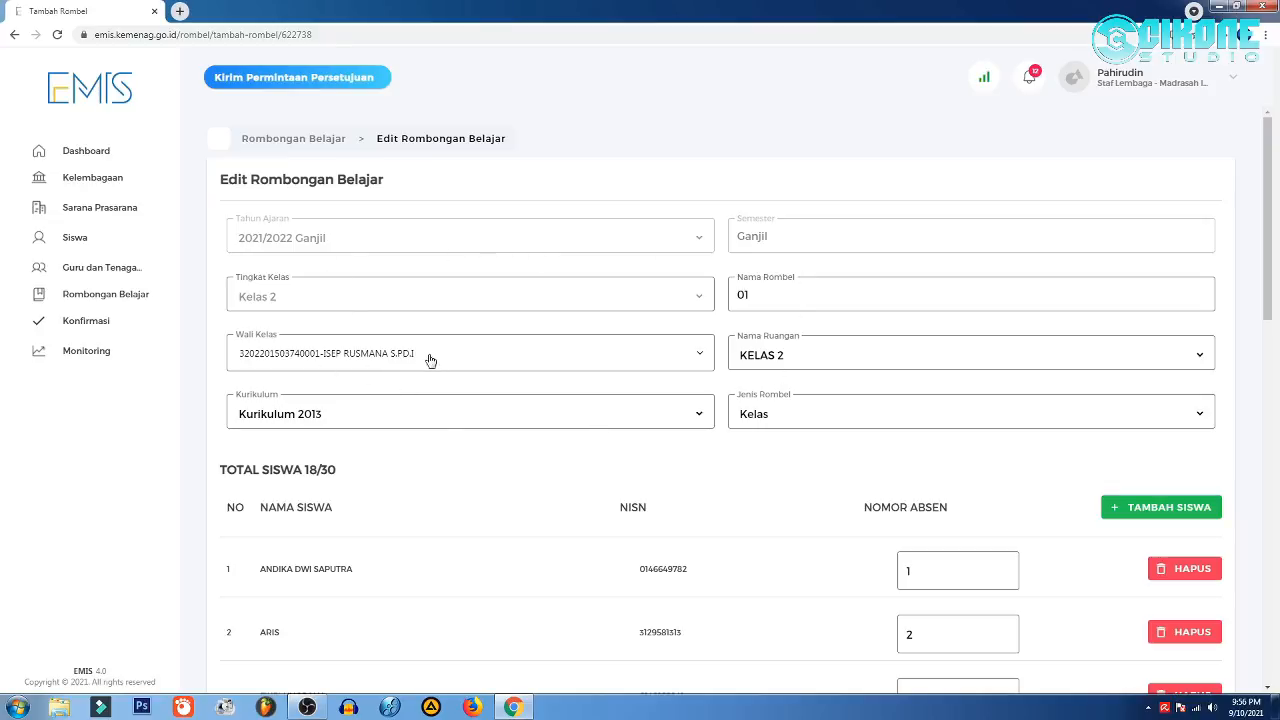
scroll(793, 425, "down", 1)
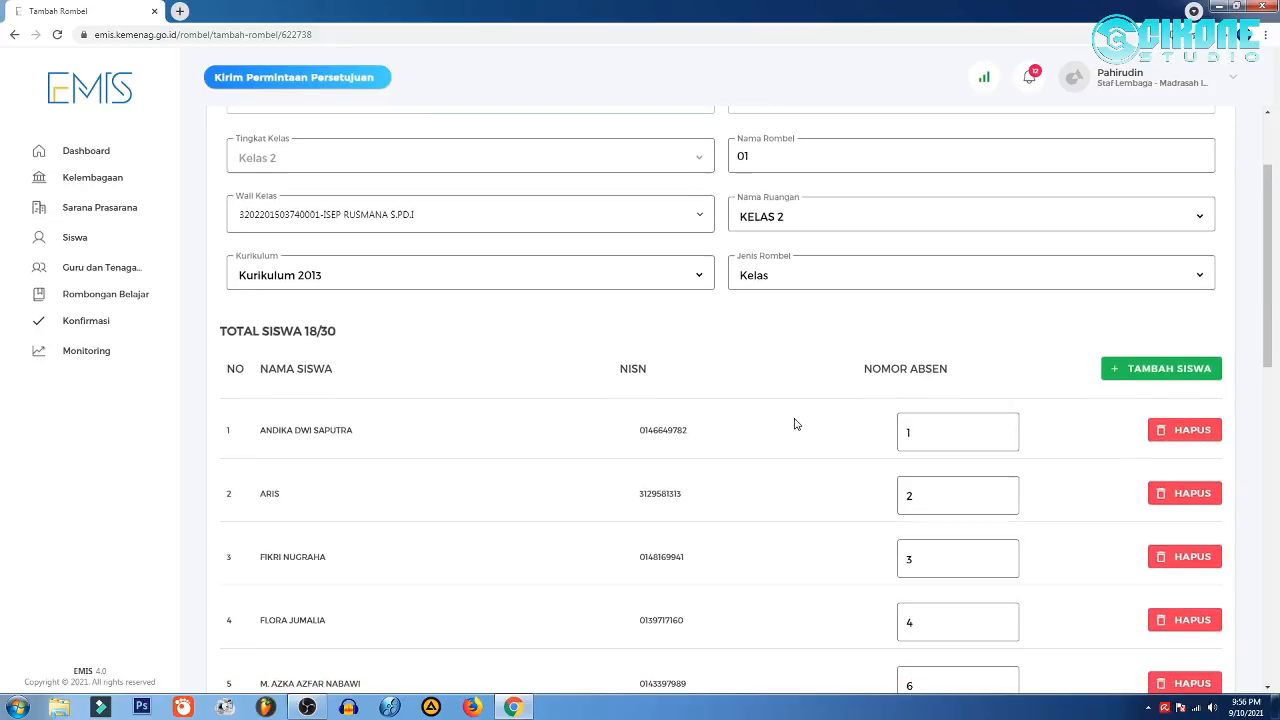
scroll(796, 421, "down", 6)
scroll(624, 555, "down", 3)
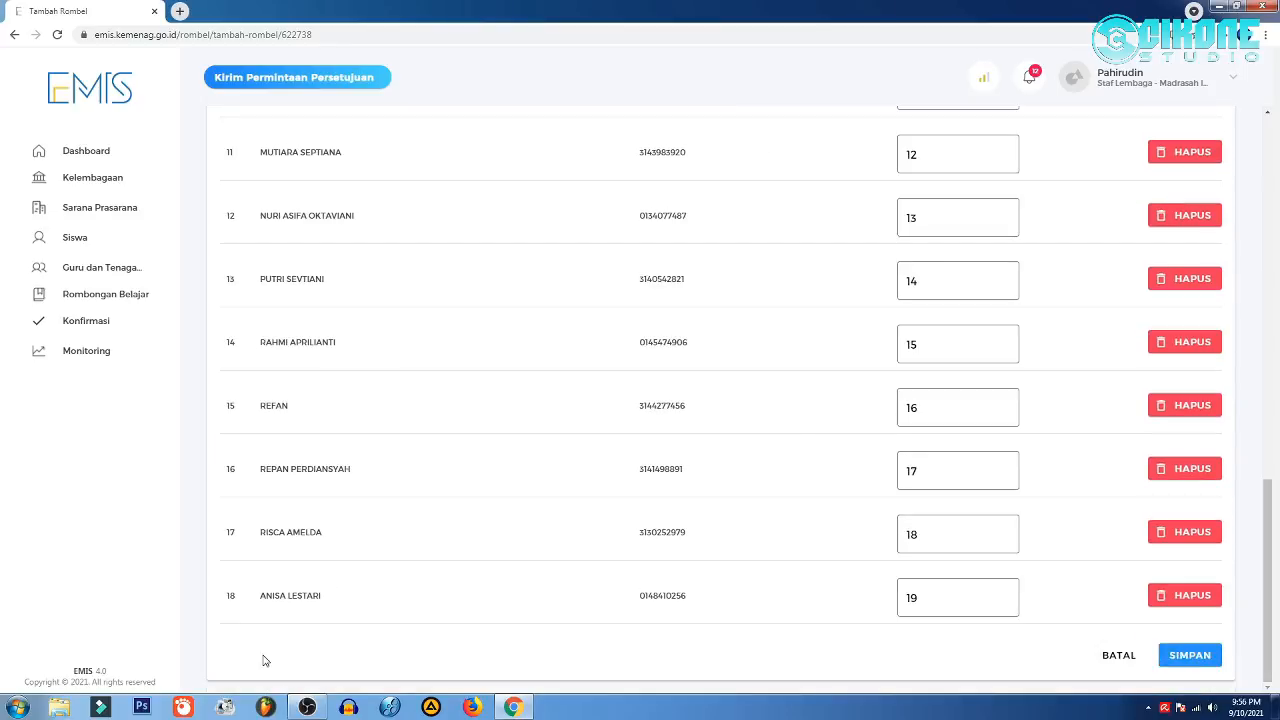
scroll(843, 503, "up", 8)
scroll(851, 489, "up", 1)
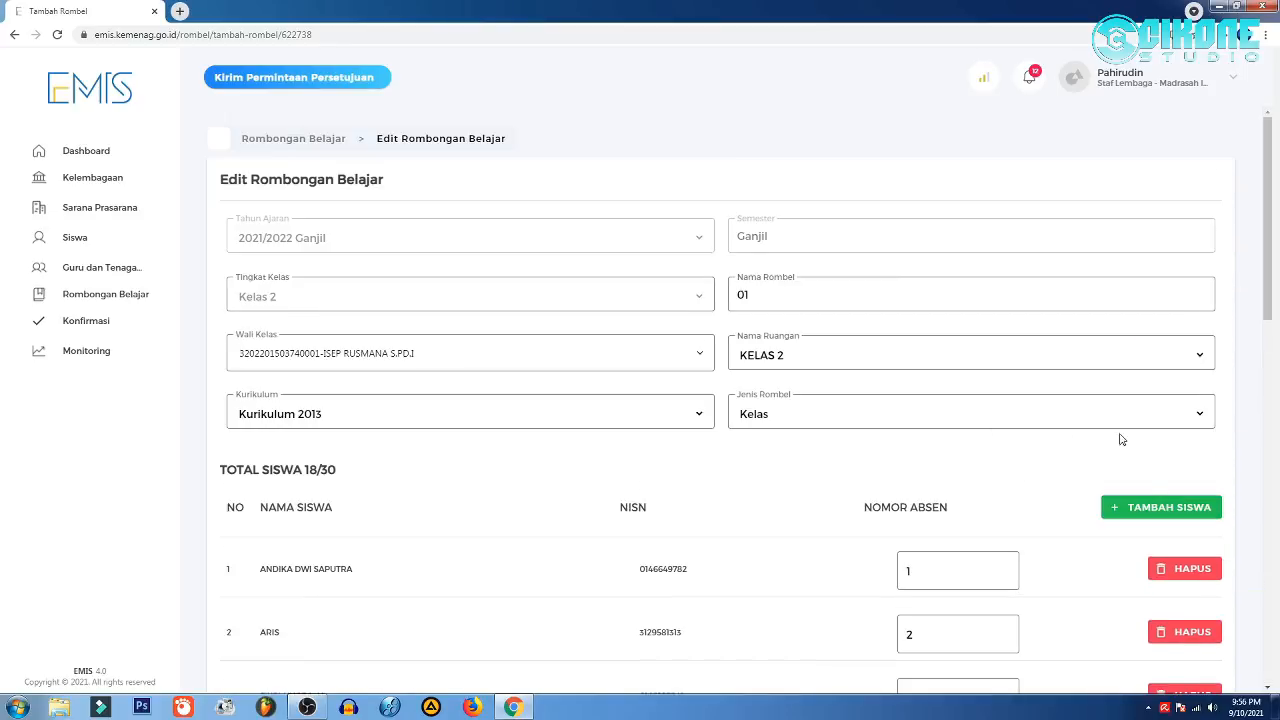
left_click(1145, 511)
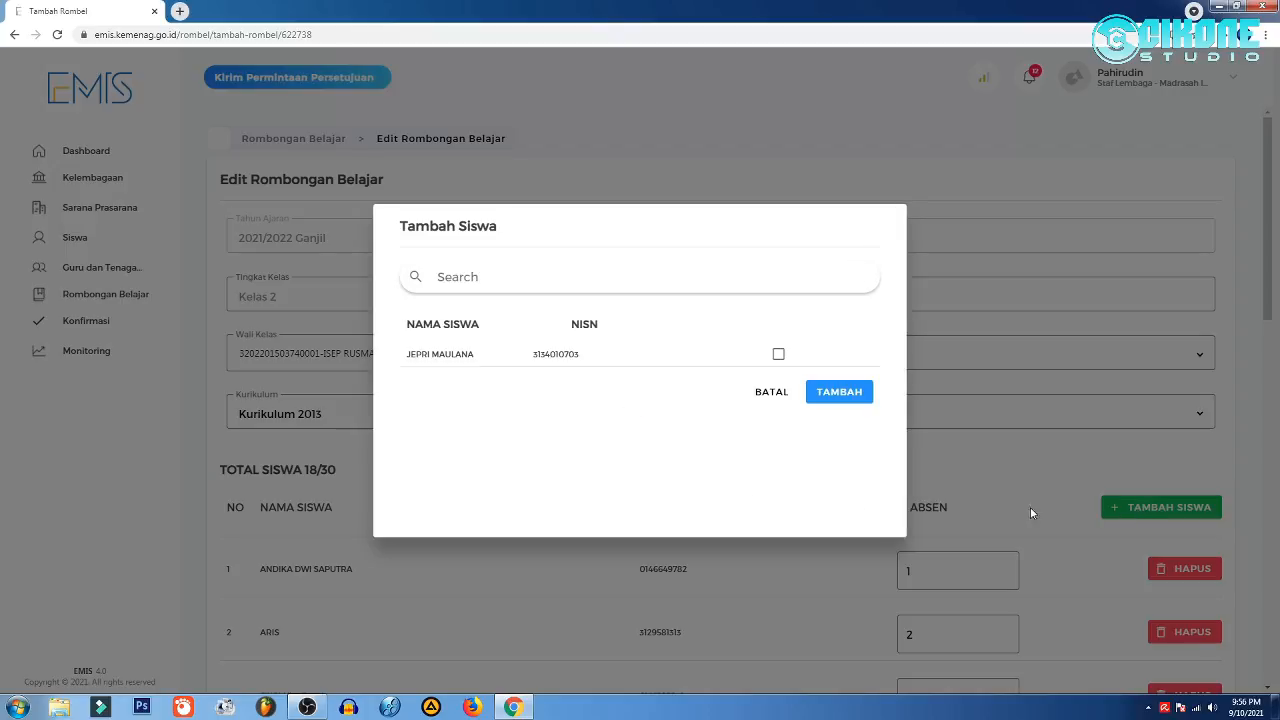
left_click(778, 354)
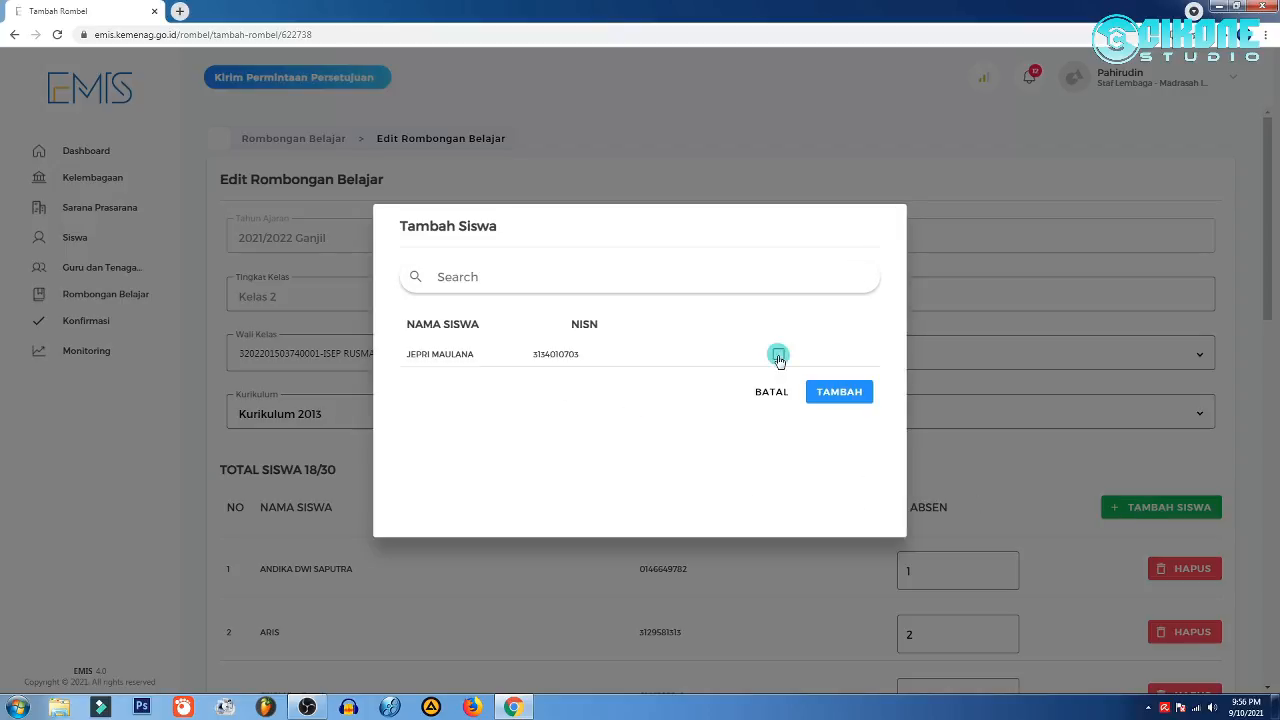
left_click(839, 391)
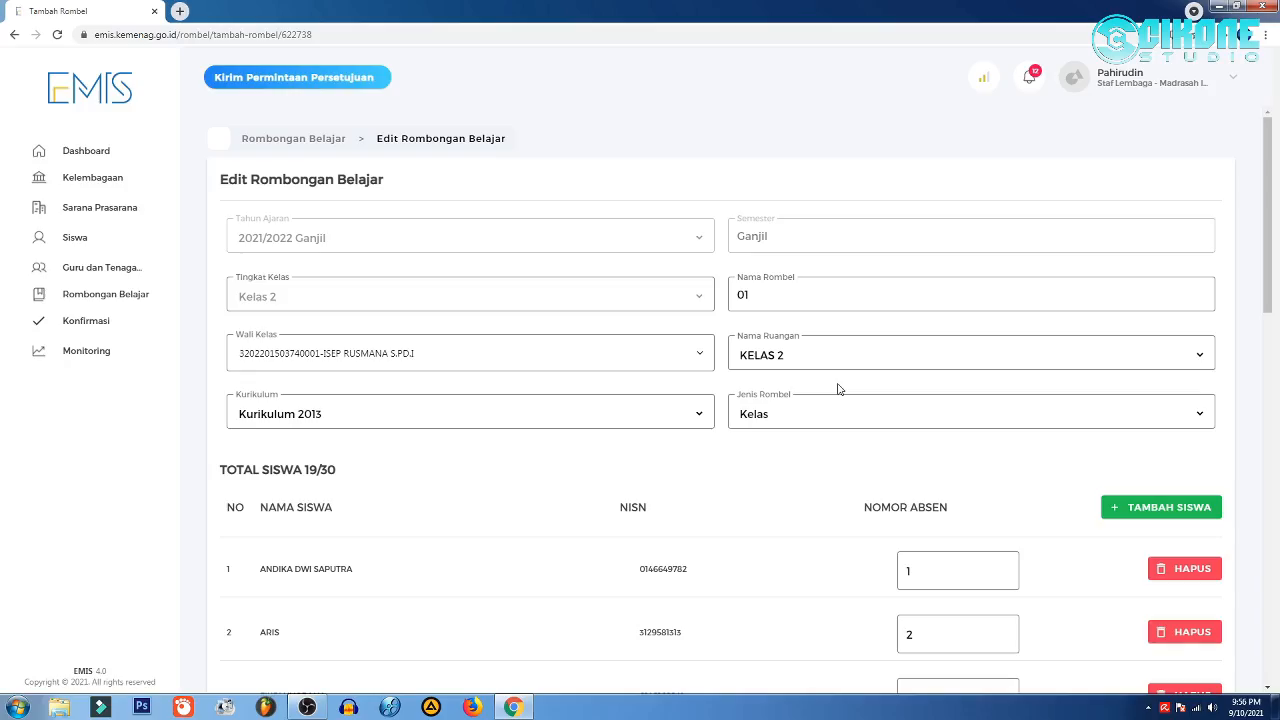
Examine the edited Kelas 2 roster, including the added student's attendance number, and check the list of students available to add.
scroll(839, 389, "down", 10)
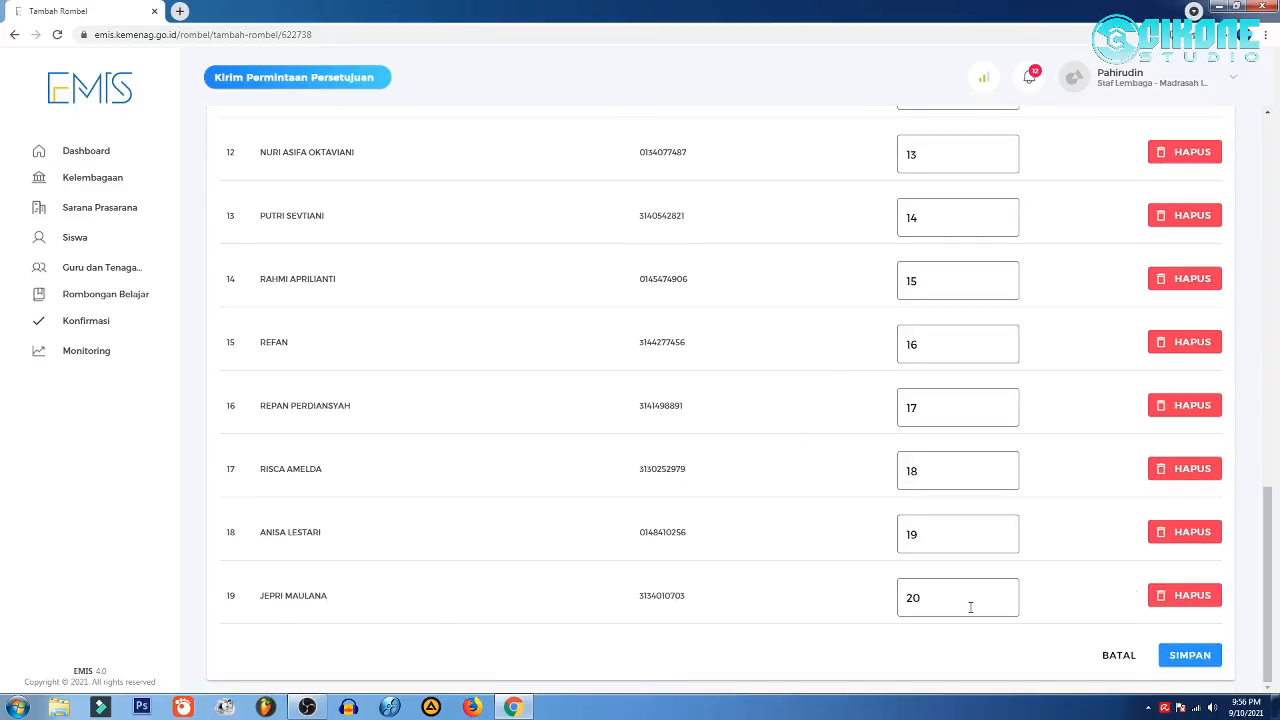
scroll(971, 606, "up", 10)
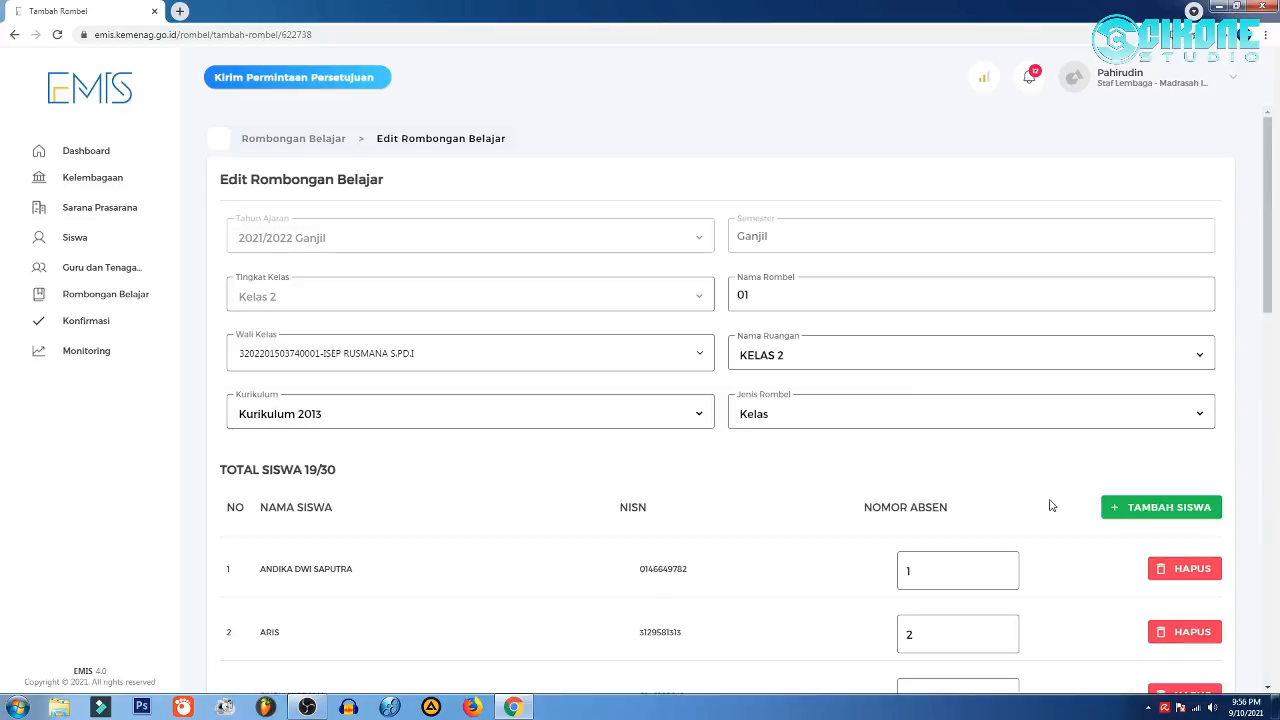
left_click(1141, 508)
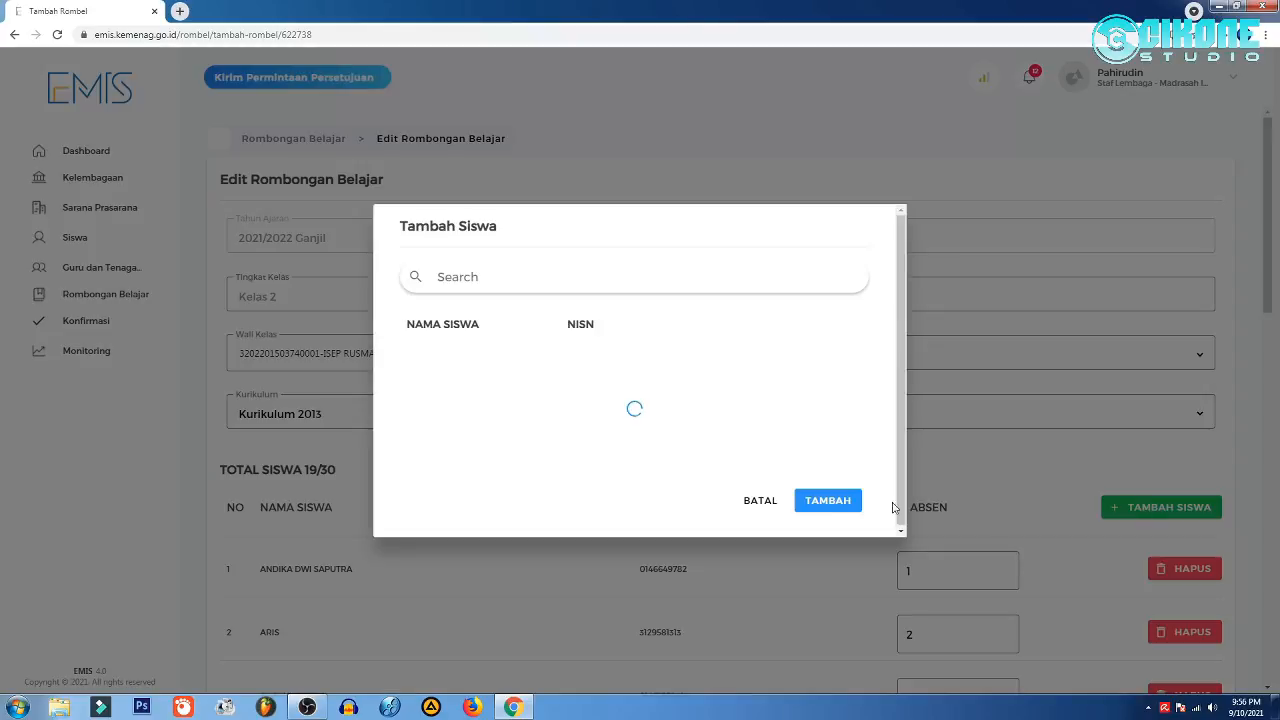
left_click(760, 501)
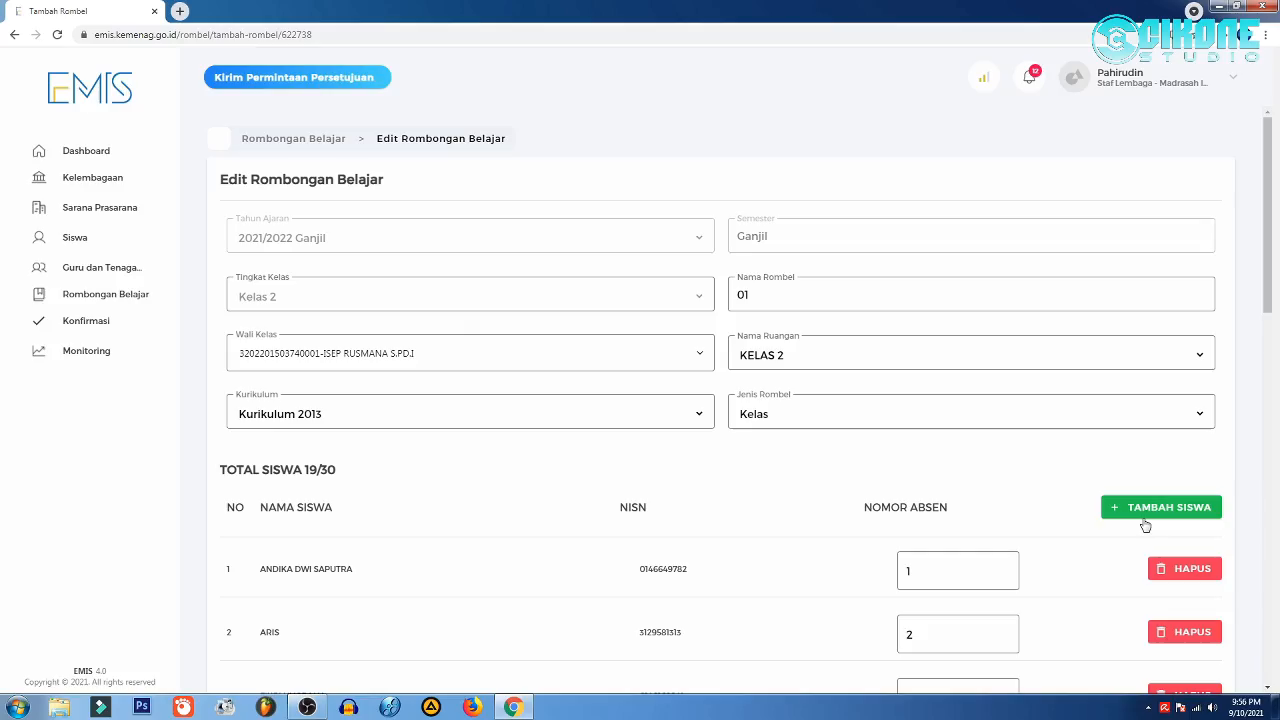
scroll(1148, 530, "down", 5)
scroll(1148, 530, "down", 5)
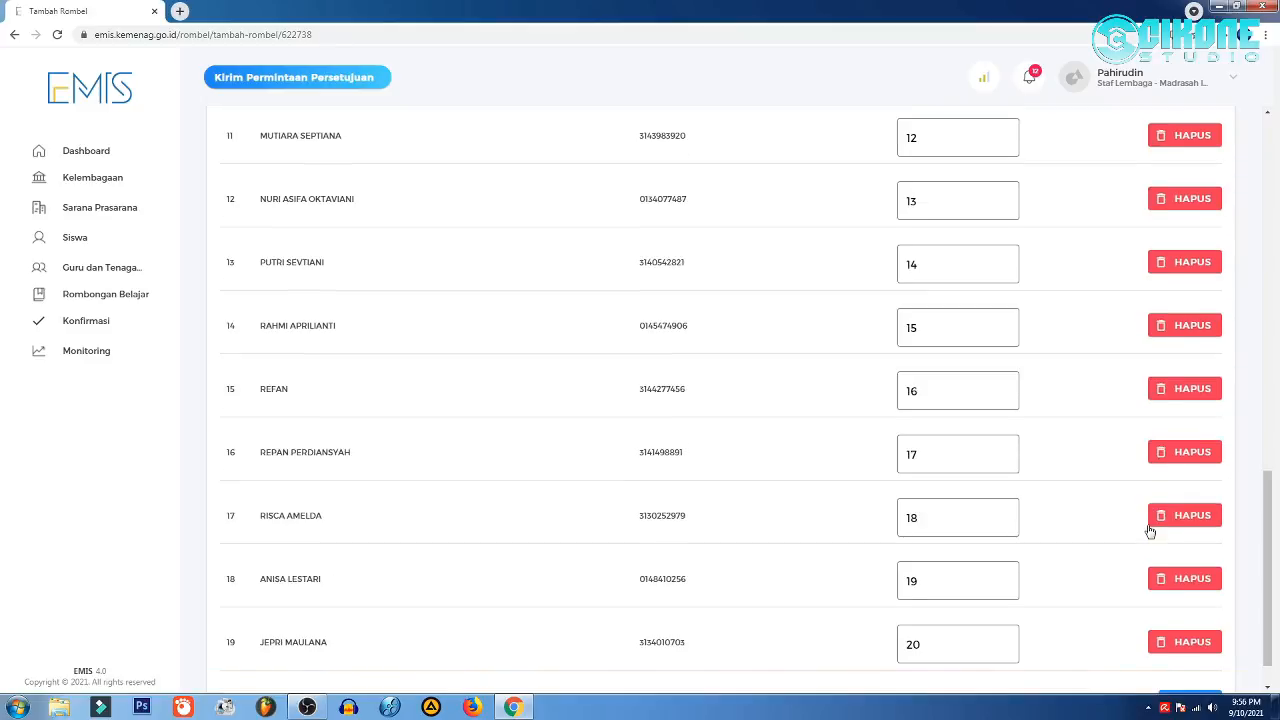
scroll(1148, 530, "up", 10)
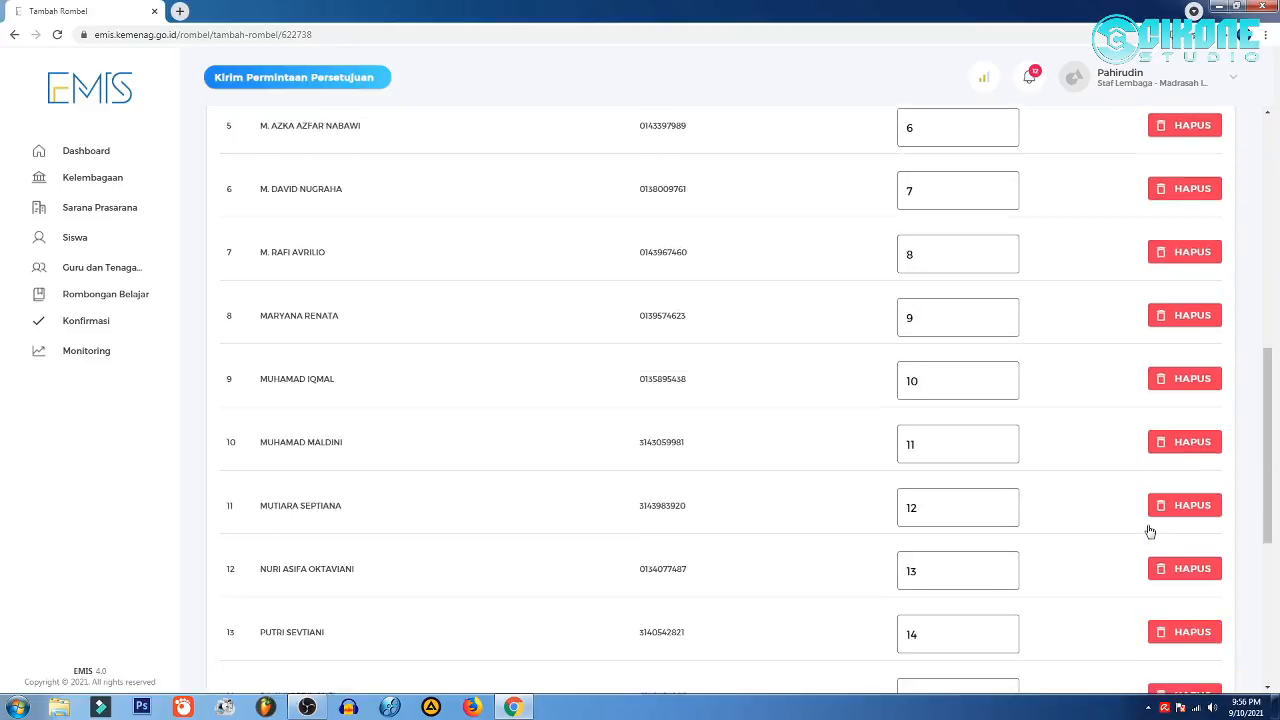
Search for another student by first name and add the matching student to the Kelas 2 roster.
left_click(1137, 515)
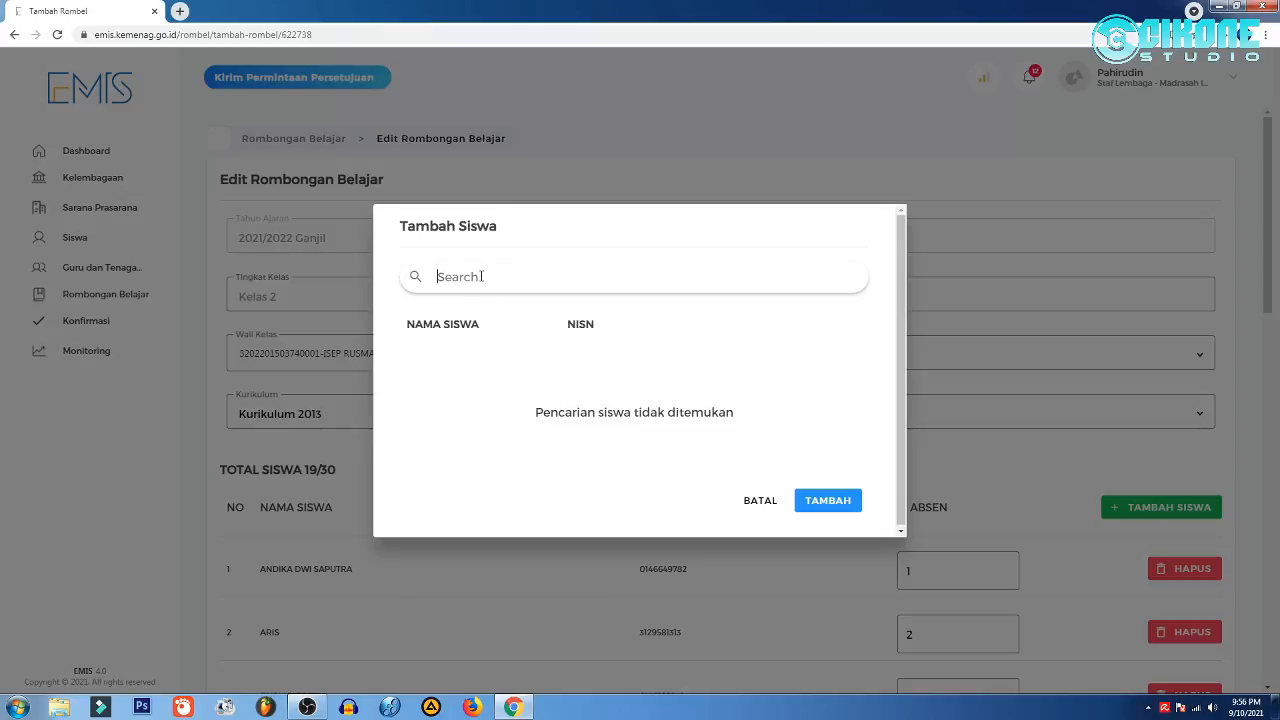
type("nopal")
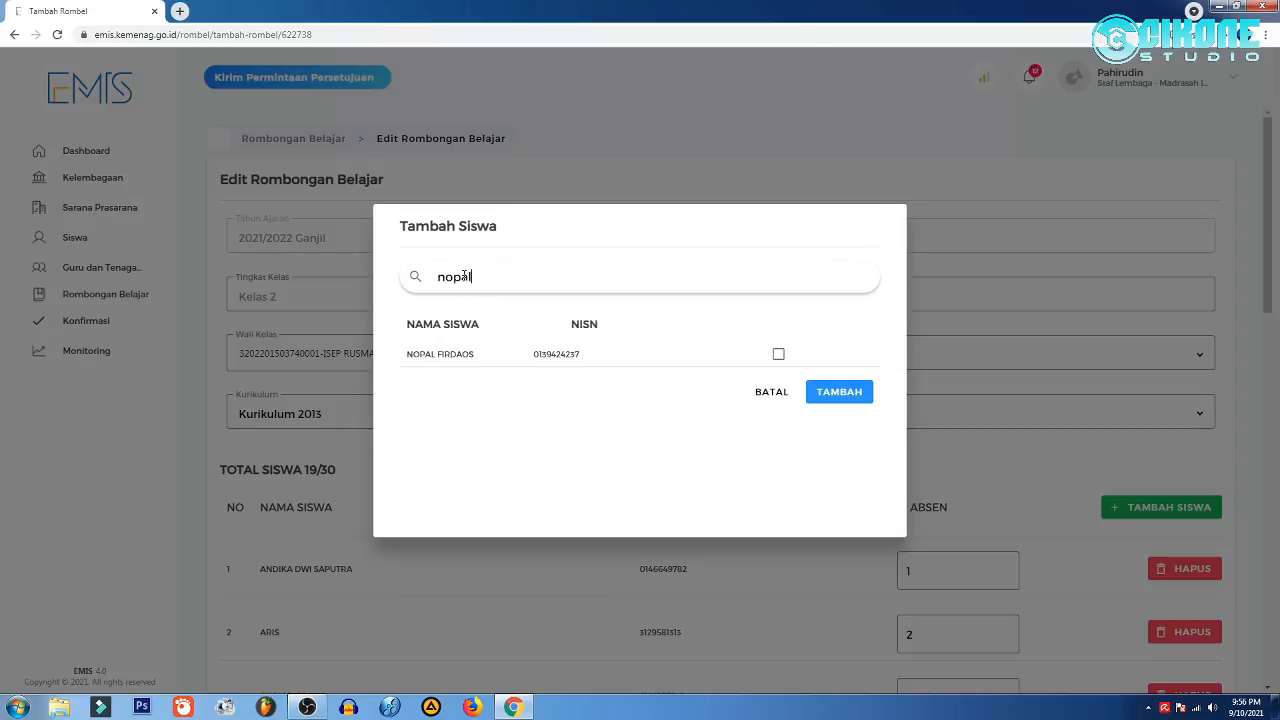
left_click(778, 355)
left_click(824, 394)
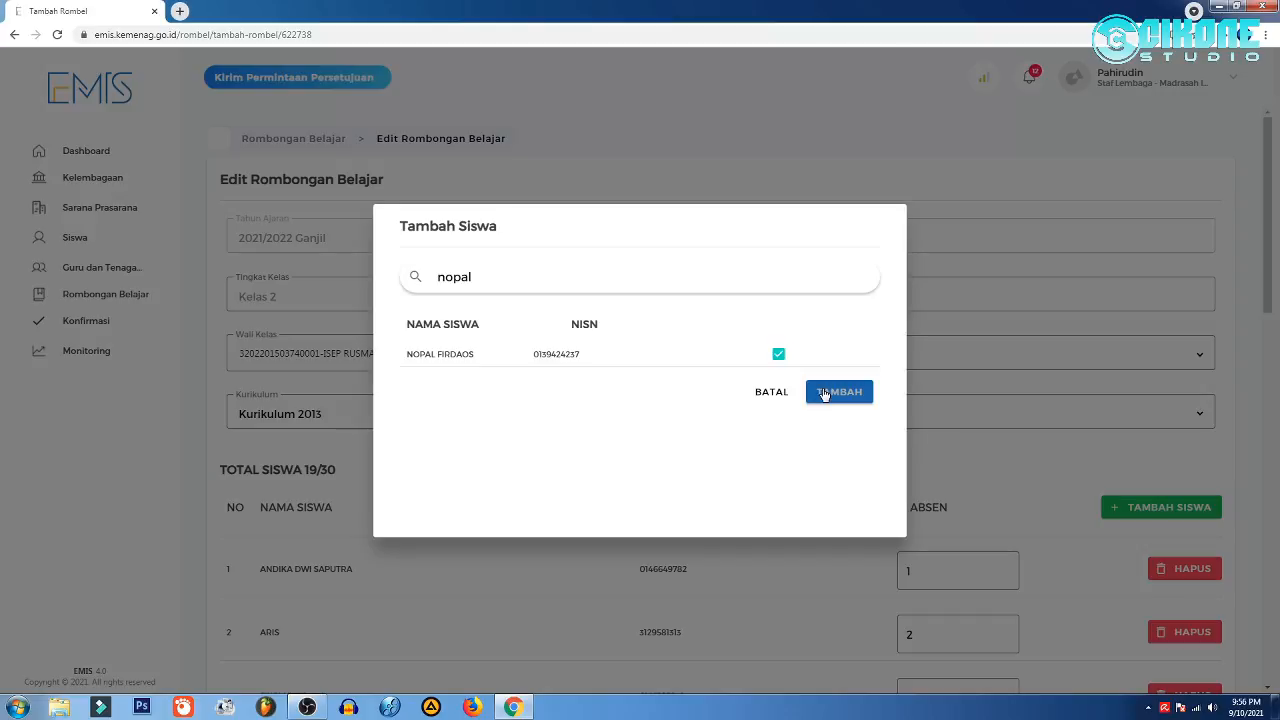
scroll(838, 413, "down", 1)
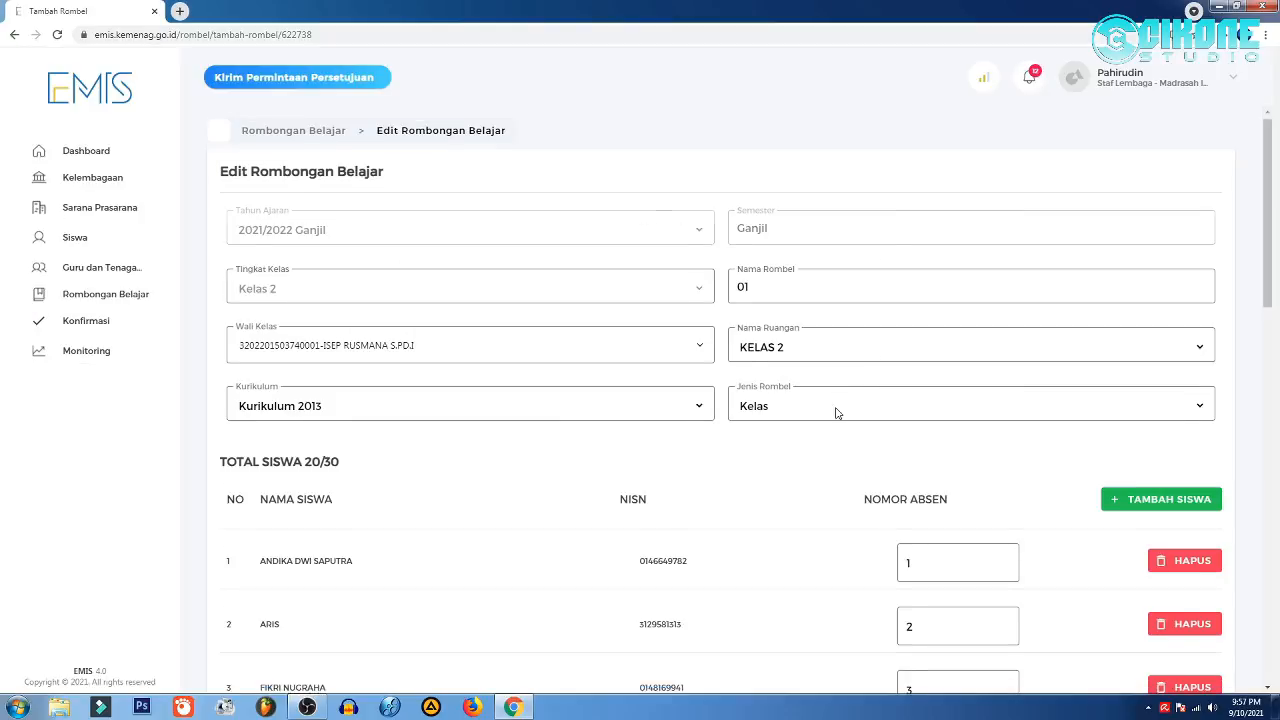
Examine the attendance numbers throughout the Kelas 2 roster, checking for skipped numbers and those of the two newly added students.
scroll(840, 400, "down", 10)
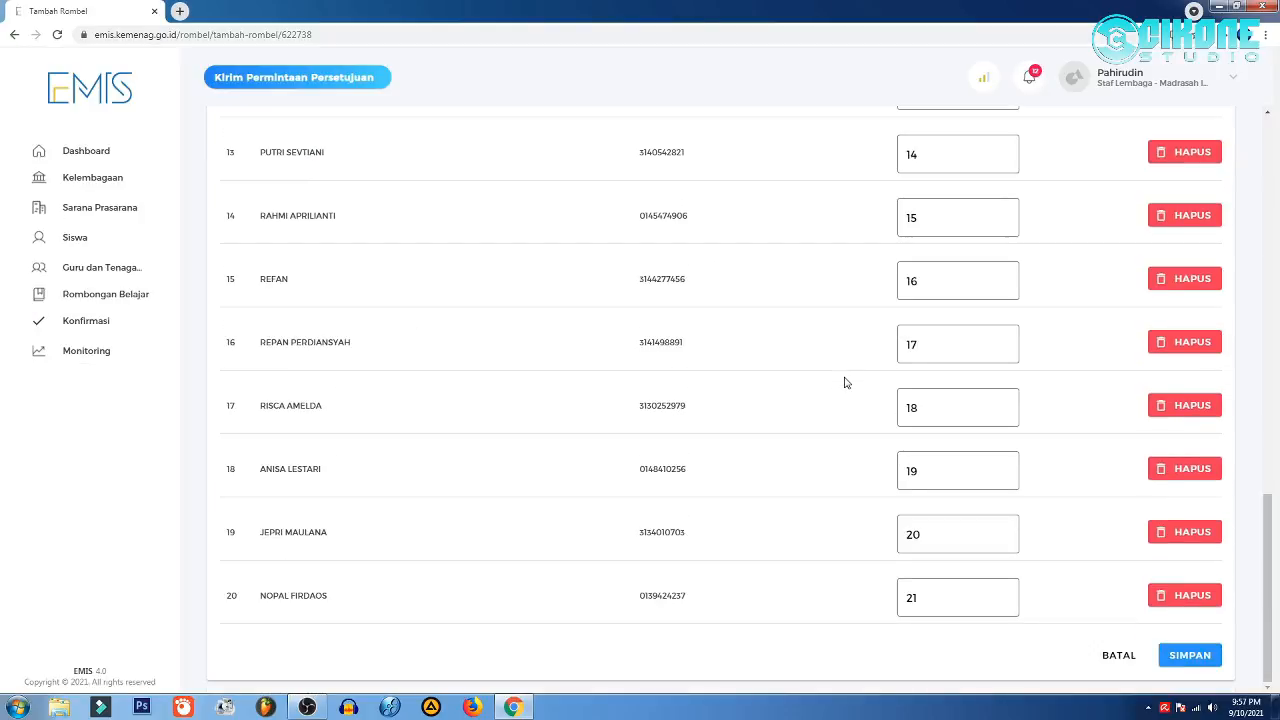
left_click(942, 534)
double_click(947, 532)
scroll(945, 500, "up", 8)
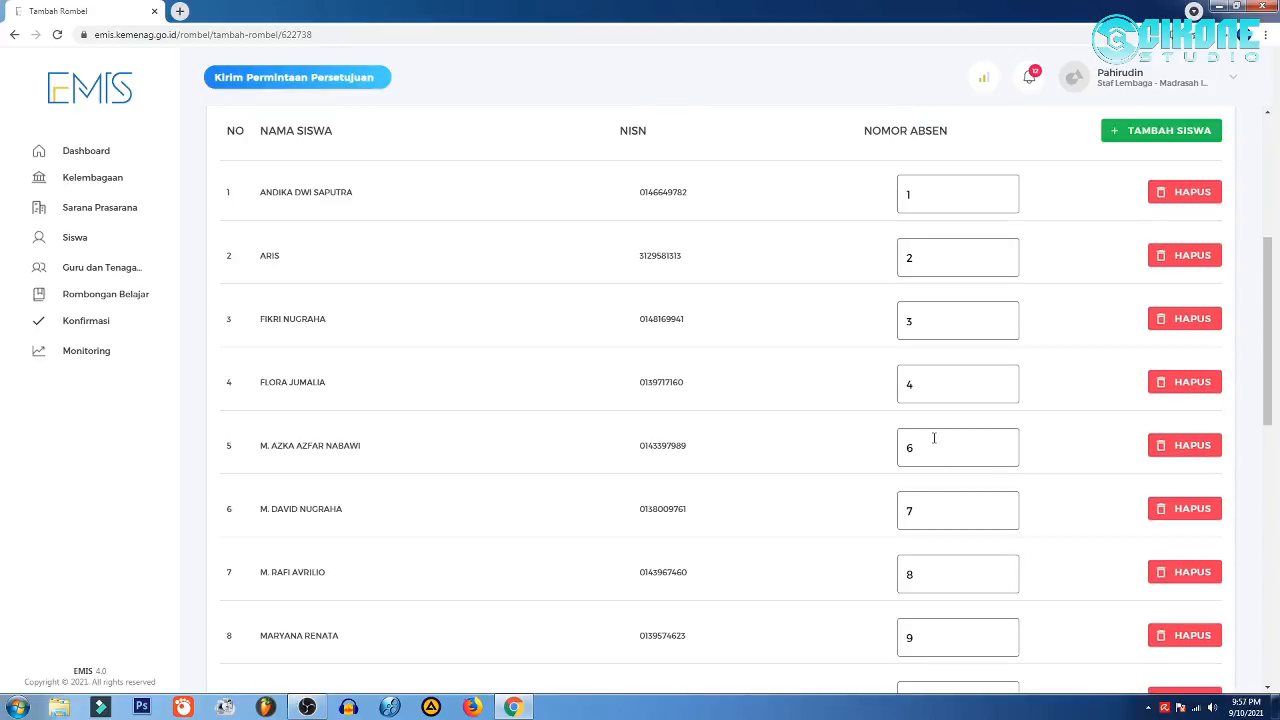
scroll(942, 463, "up", 2)
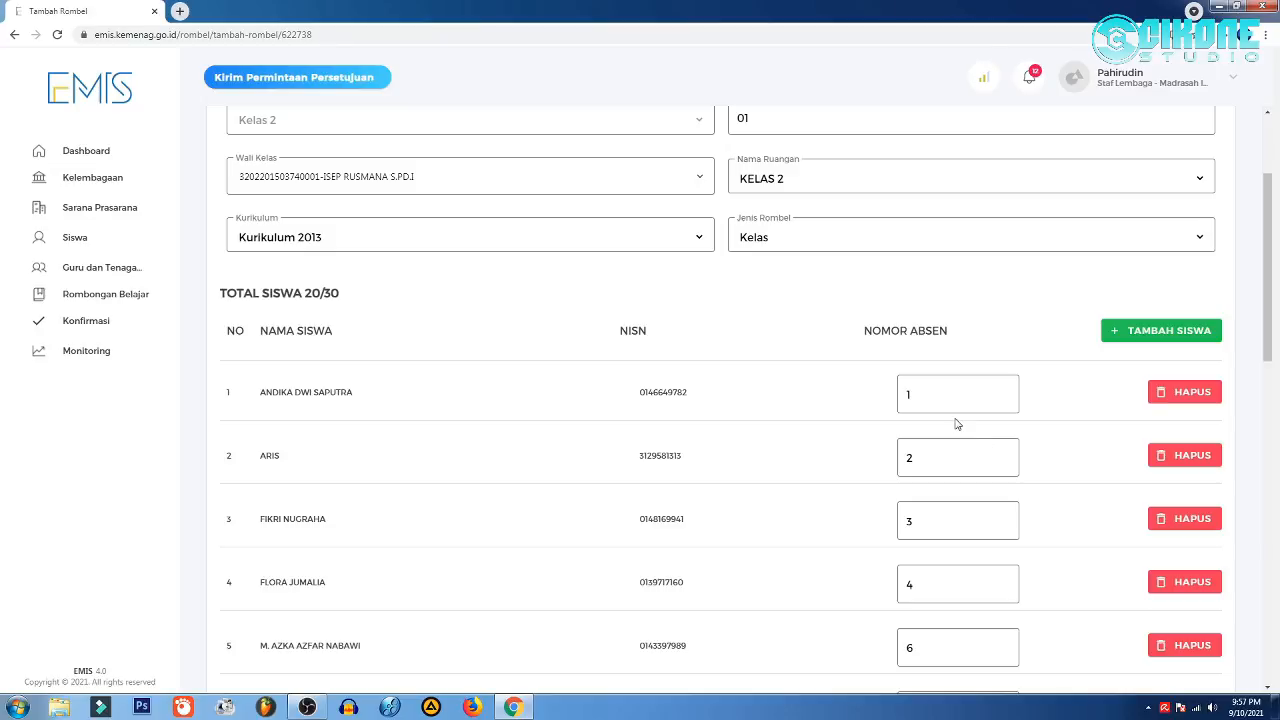
left_click(943, 389)
left_click(941, 461)
scroll(941, 461, "down", 1)
left_click(936, 449)
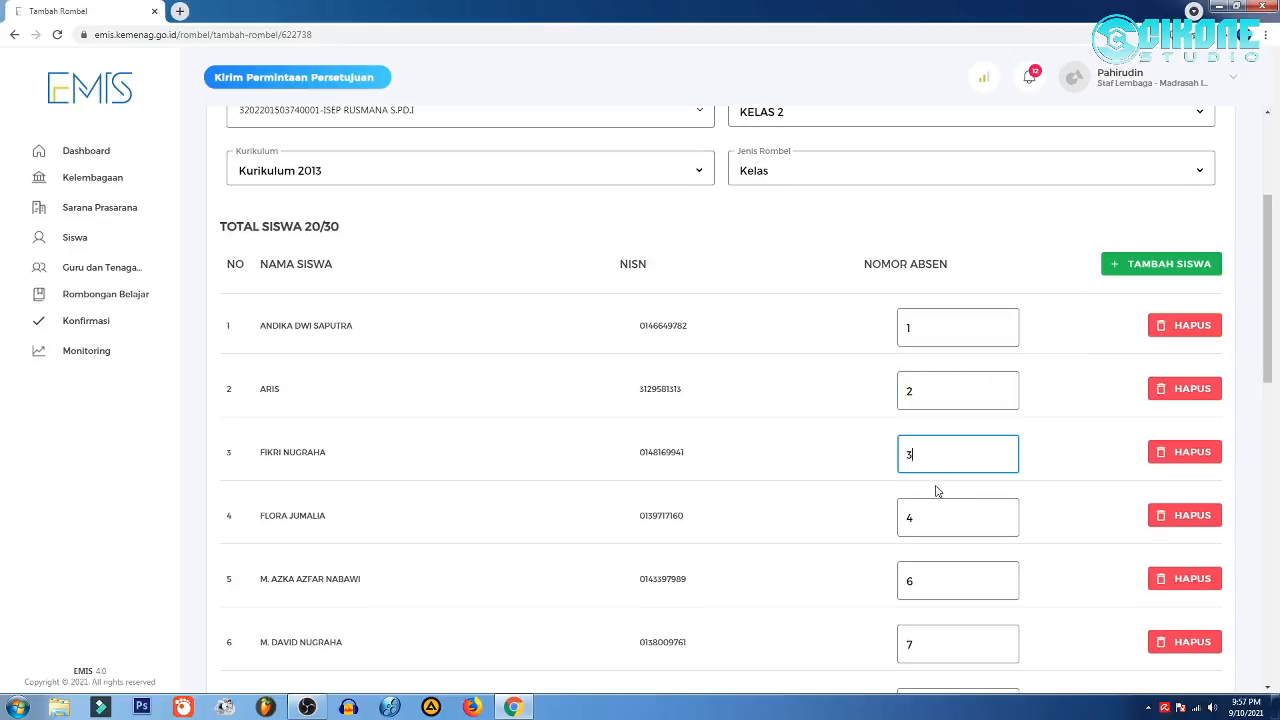
left_click(936, 492)
scroll(938, 525, "down", 4)
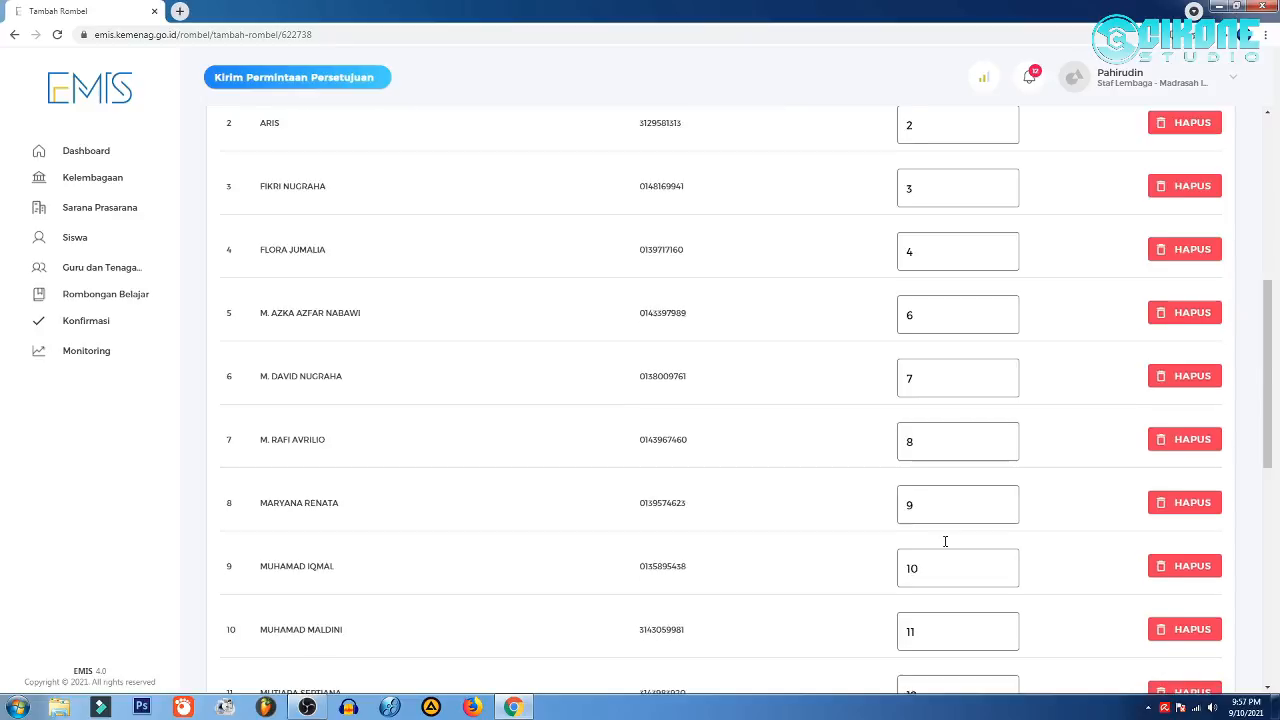
scroll(945, 541, "down", 7)
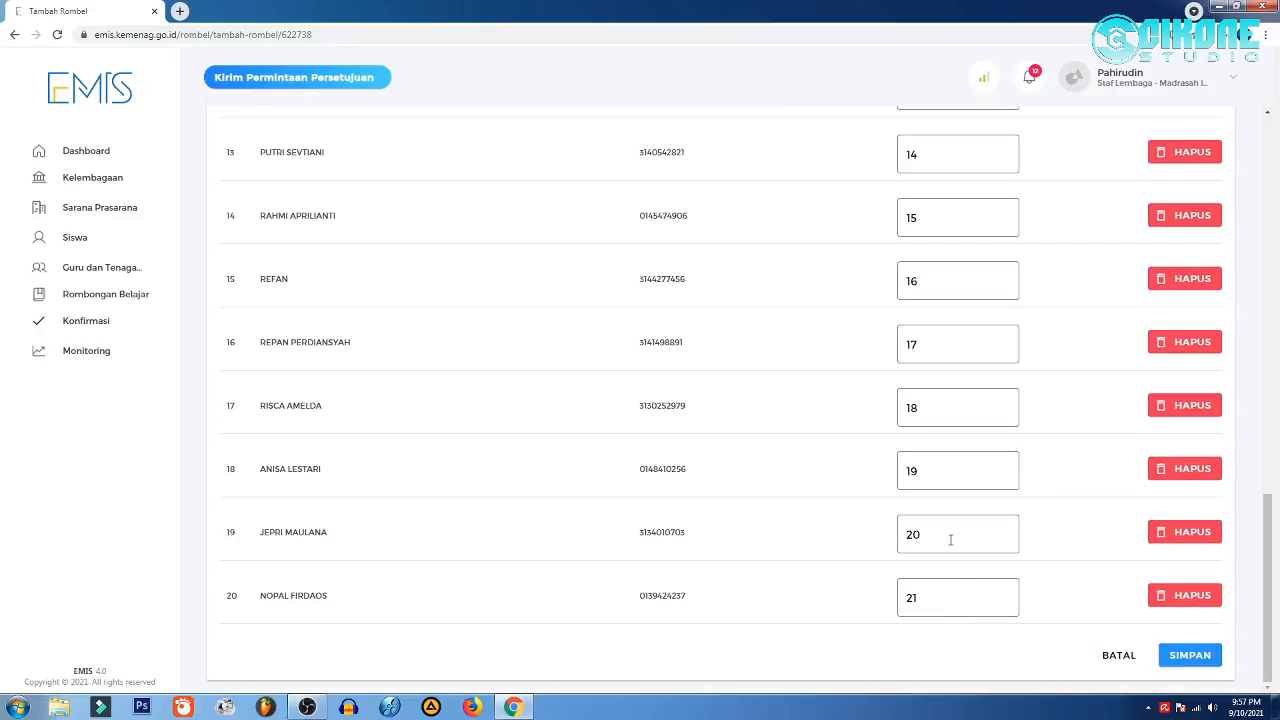
Set the attendance numbers of the students in roster rows 19 and 20 to 5 and 13.
left_click_drag(949, 534, 815, 545)
type("5")
left_click_drag(945, 597, 851, 603)
type("13")
scroll(937, 178, "up", 1)
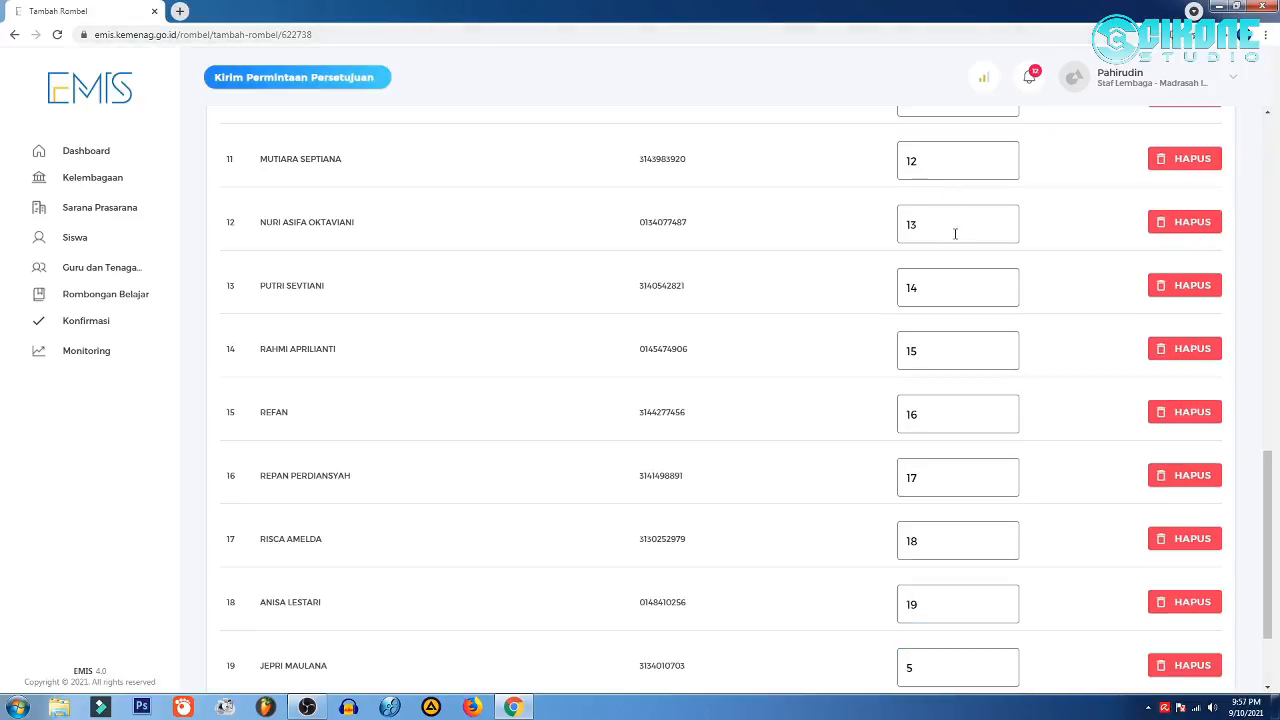
scroll(956, 233, "down", 1)
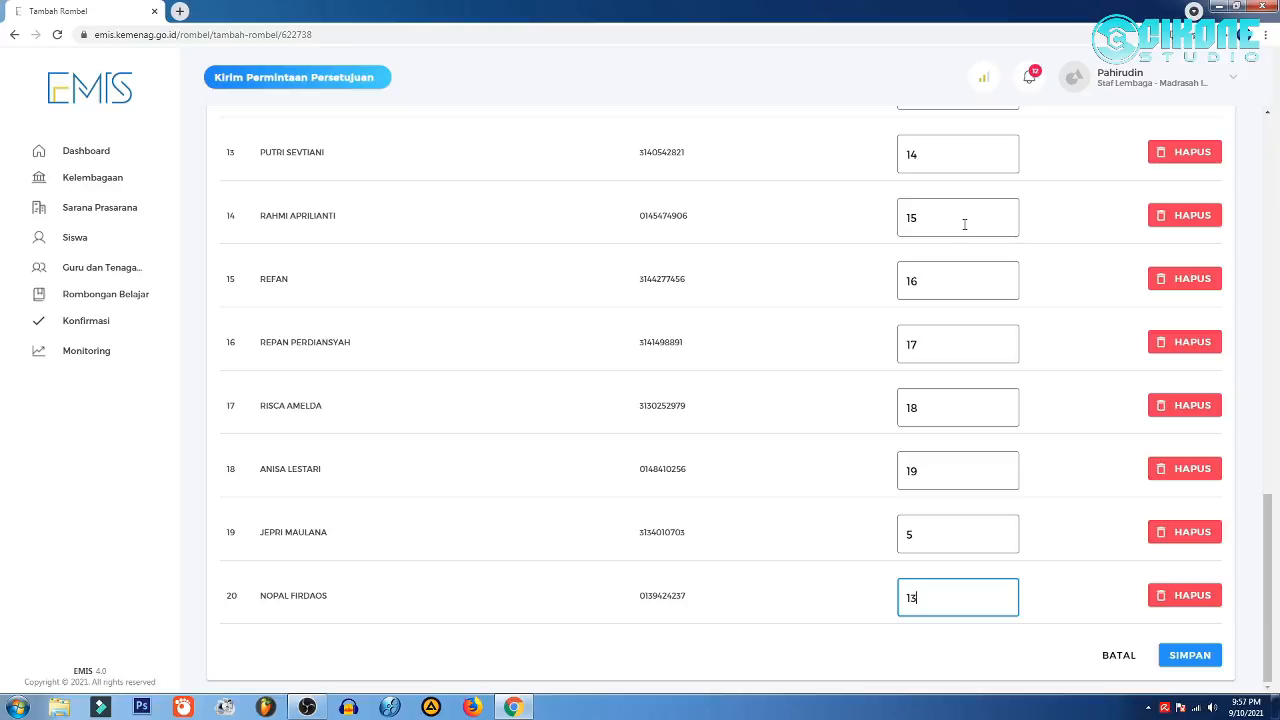
Renumber the attendance of the students in roster rows 12, 13 and 14 as 14, 15 and 16.
scroll(1005, 200, "up", 3)
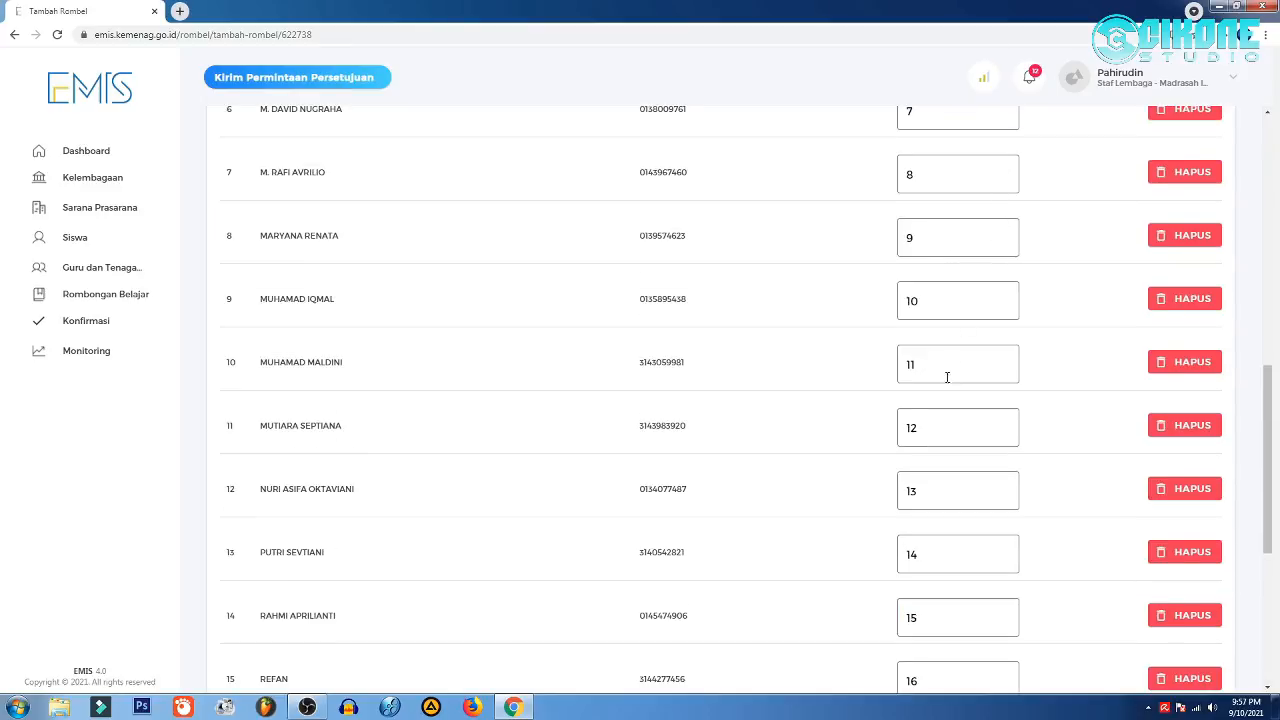
double_click(945, 487)
type("14")
double_click(951, 560)
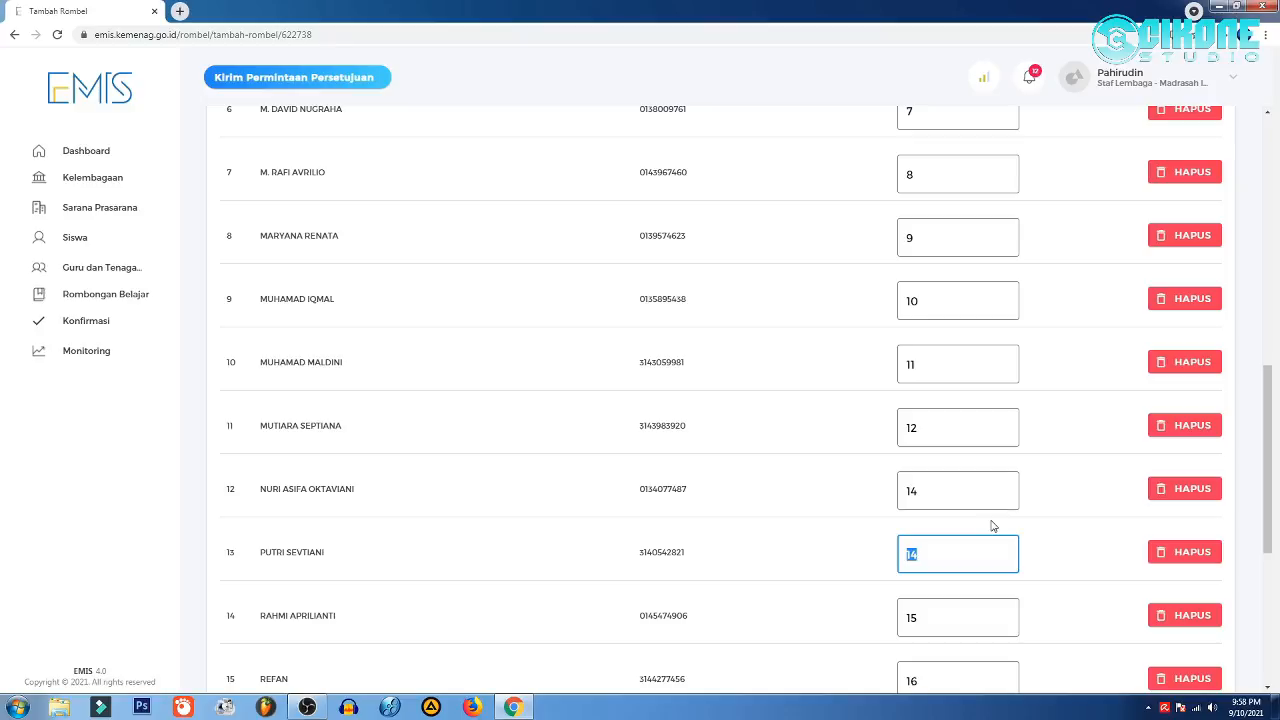
type("1")
scroll(992, 526, "down", 2)
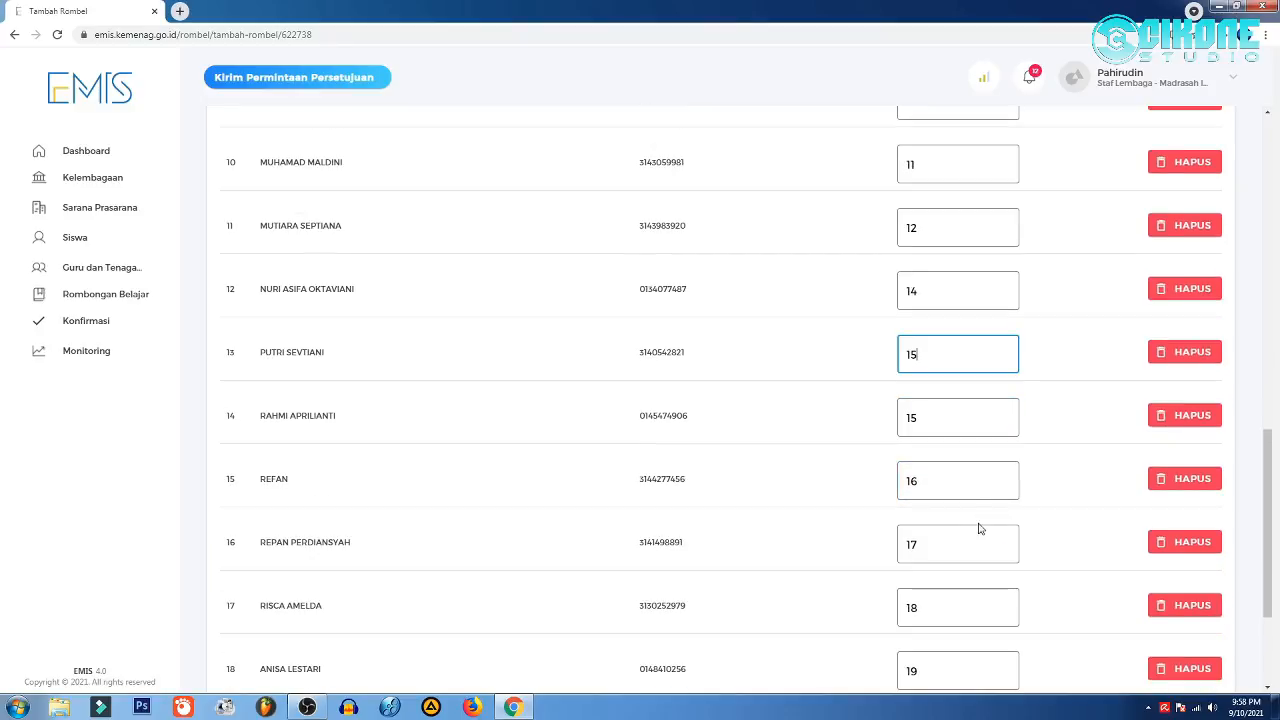
double_click(946, 416)
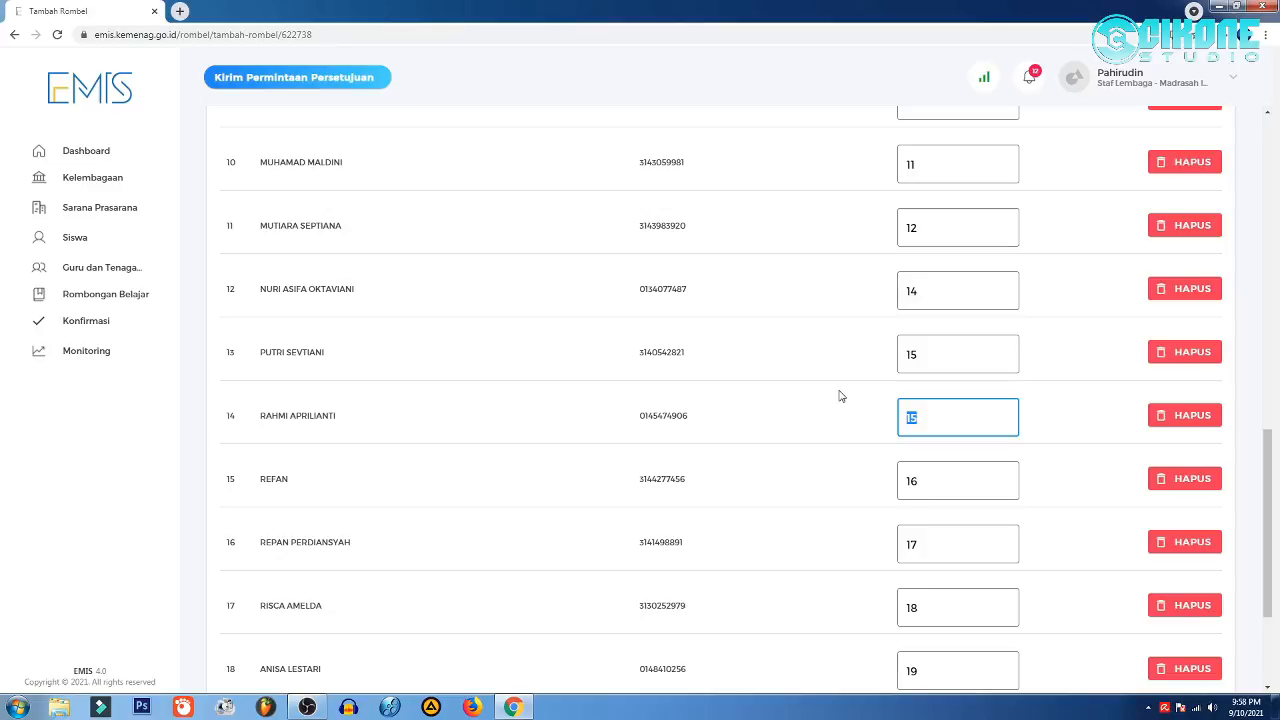
type("16")
Renumber the attendance of the students in roster rows 15, 16 and 17 as 17, 18 and 19.
double_click(947, 482)
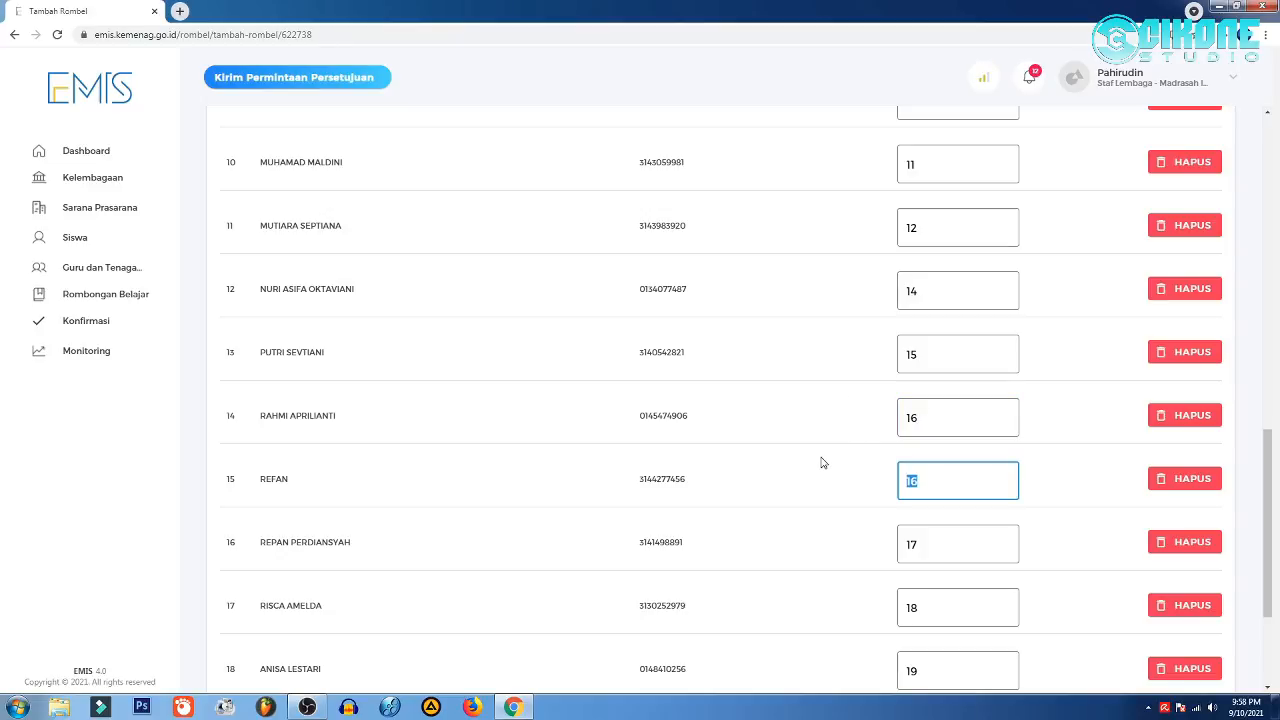
type("17")
double_click(937, 543)
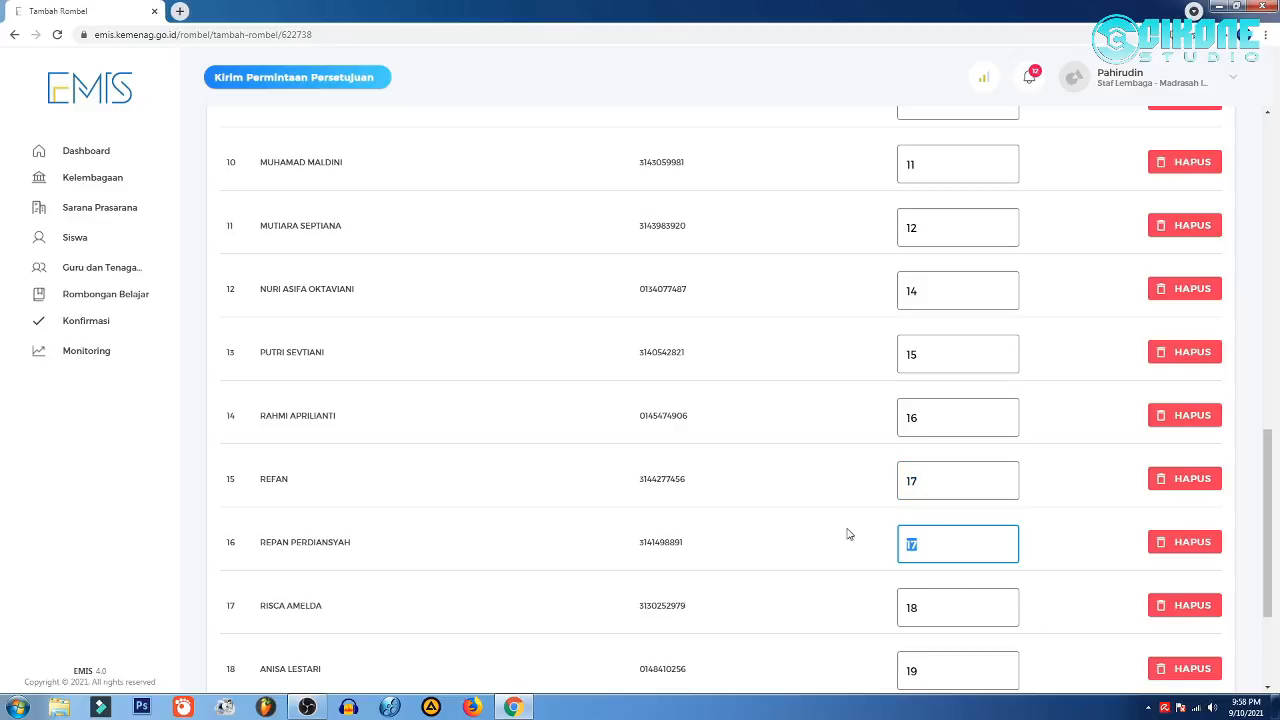
type("18")
double_click(909, 606)
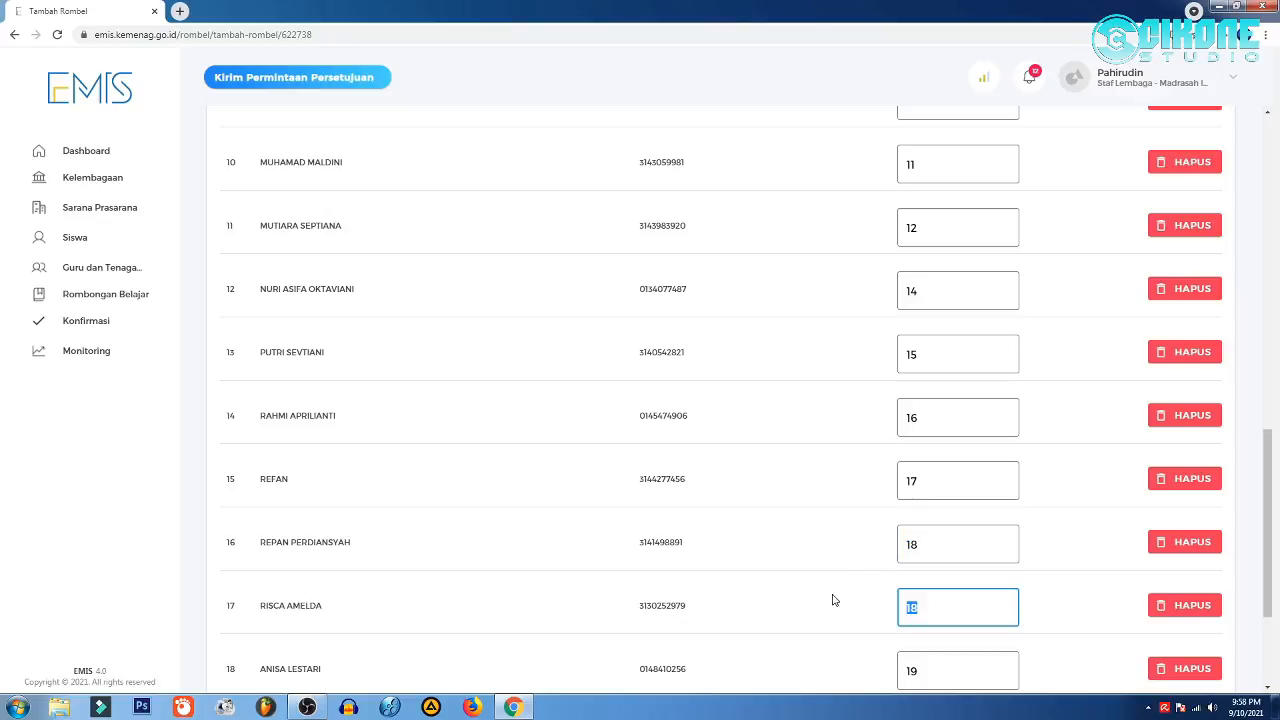
type("19")
Set the attendance number of the student in roster row 18 to 20.
scroll(828, 533, "down", 1)
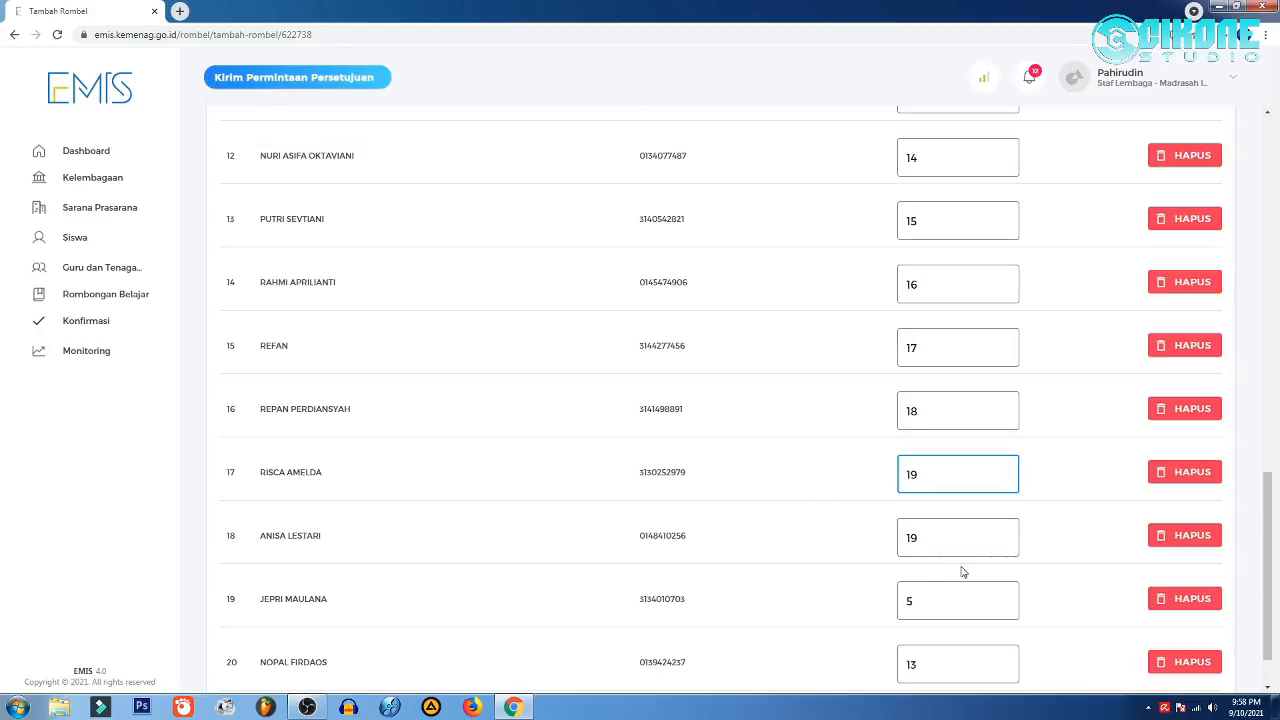
scroll(960, 565, "down", 1)
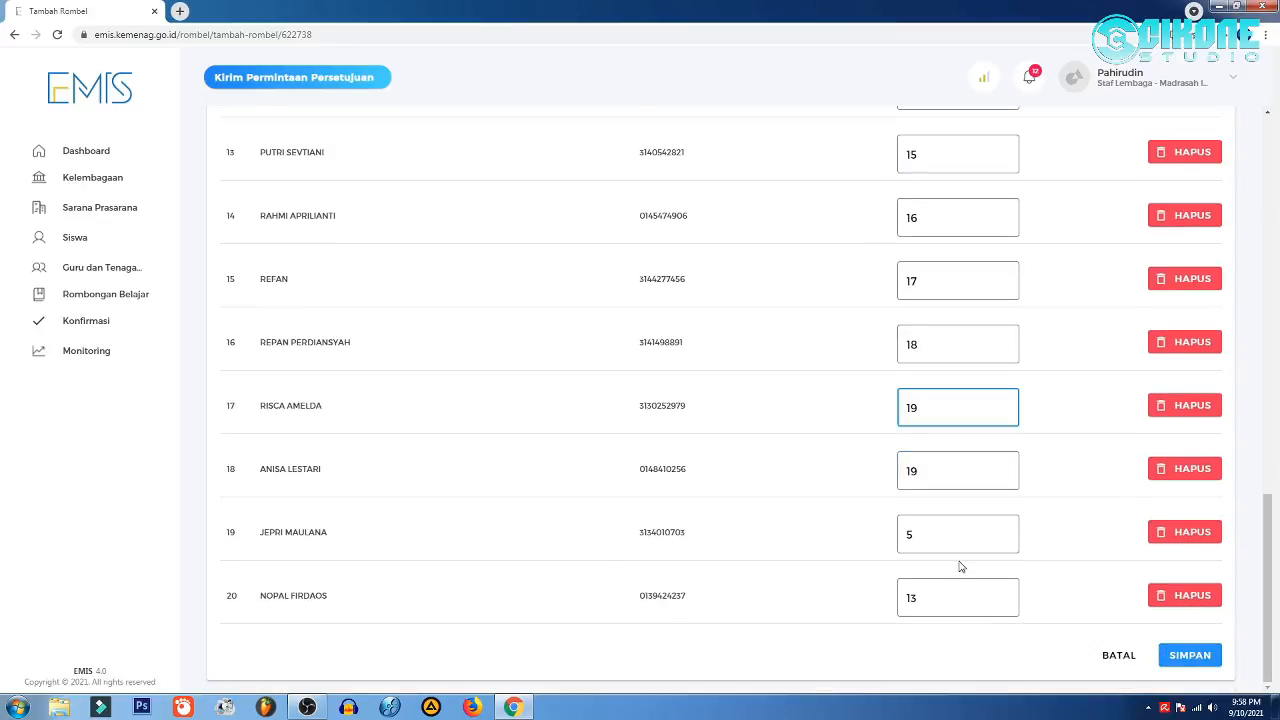
left_click(943, 470)
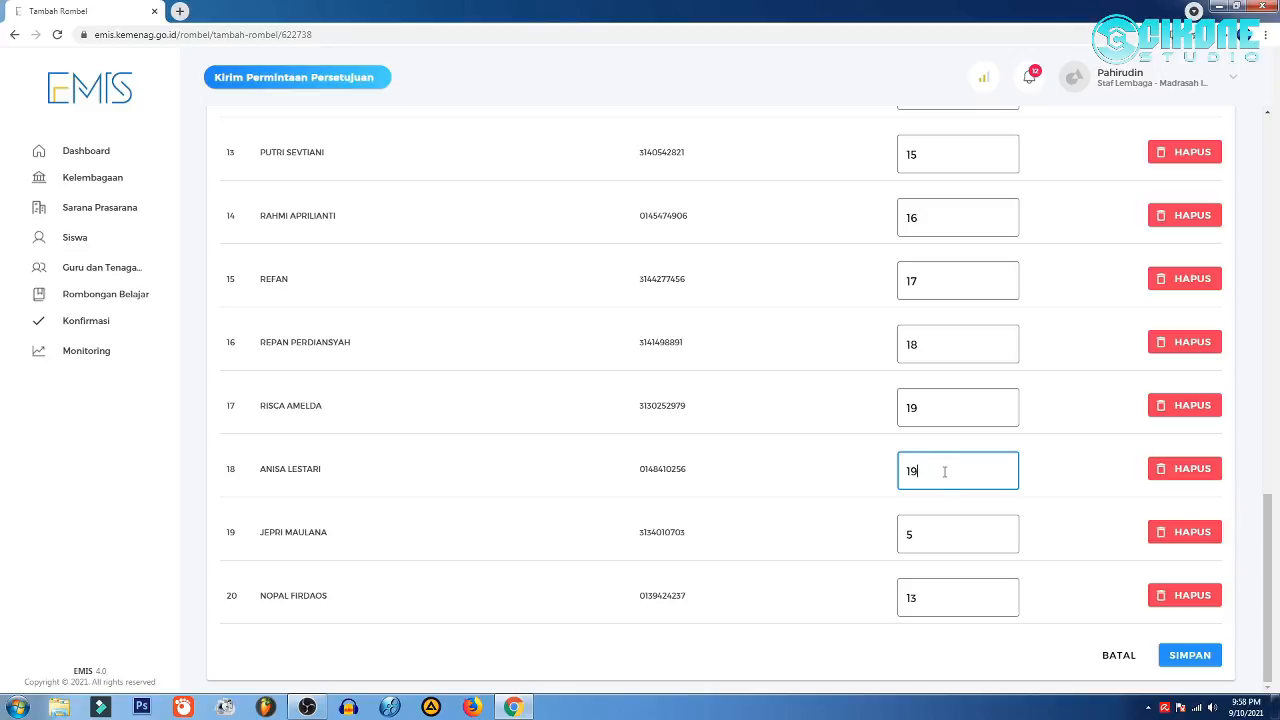
scroll(966, 522, "up", 8)
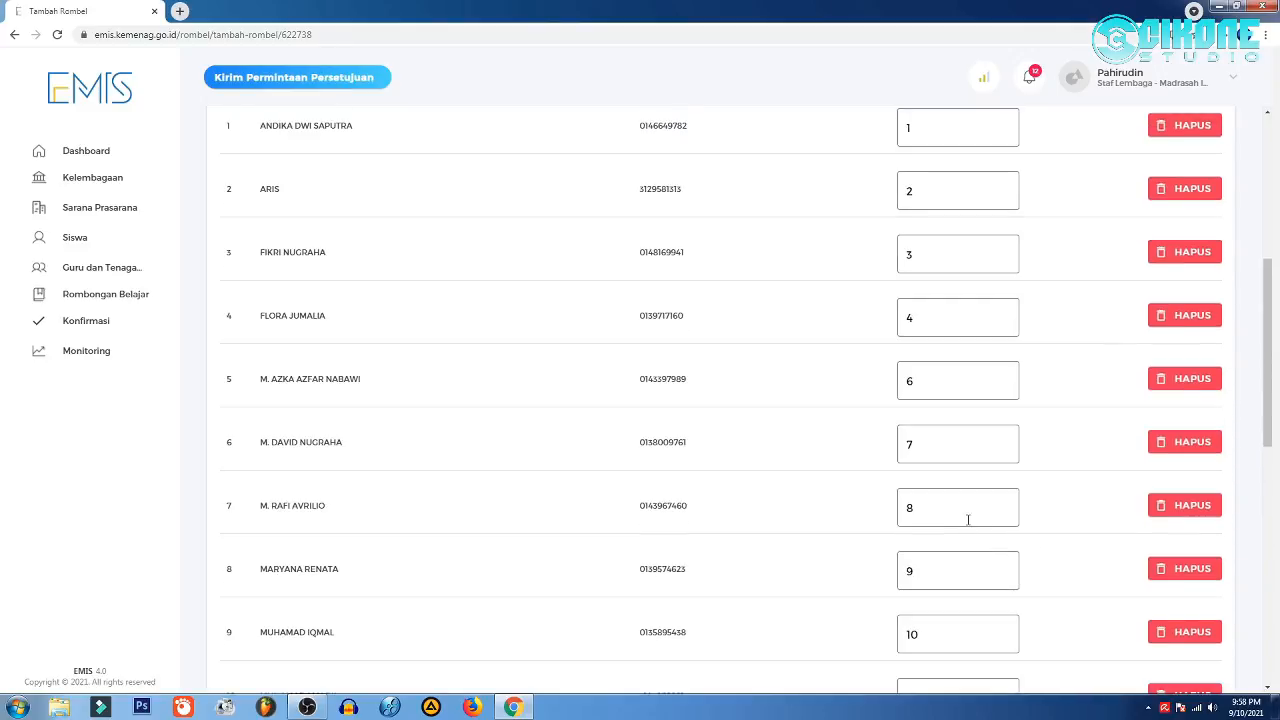
scroll(967, 519, "up", 5)
scroll(967, 525, "down", 8)
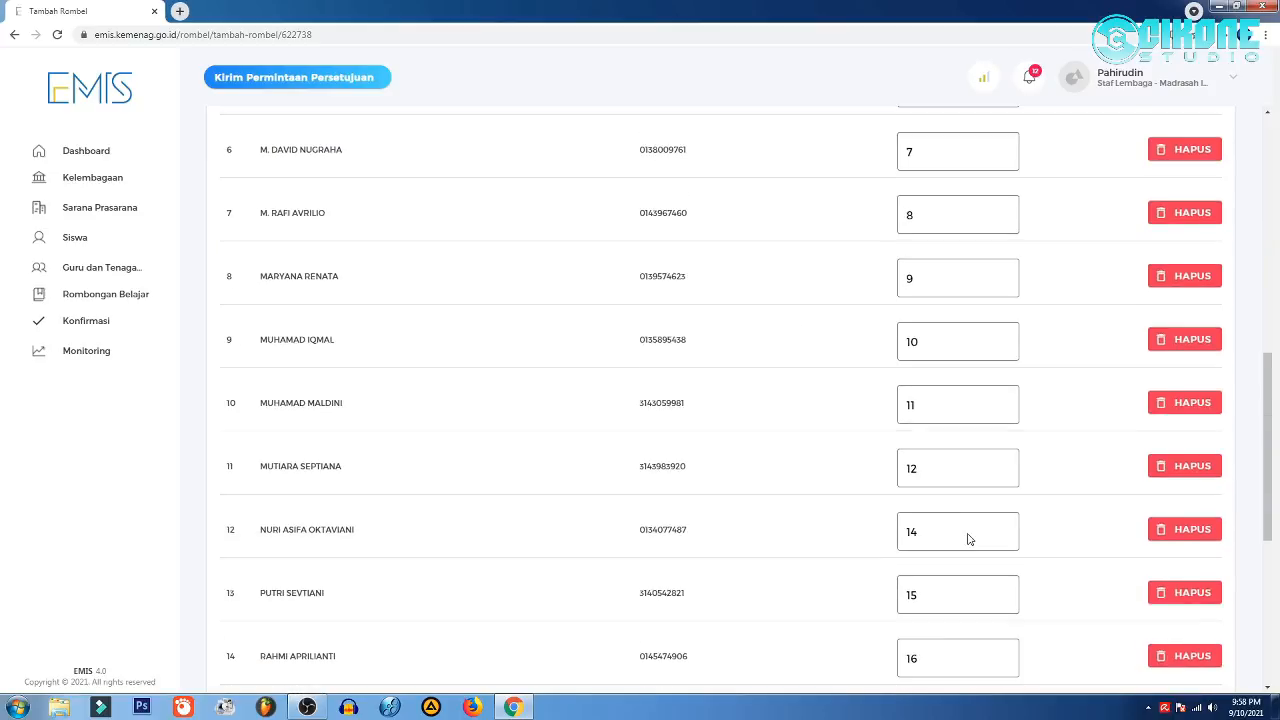
scroll(967, 540, "down", 5)
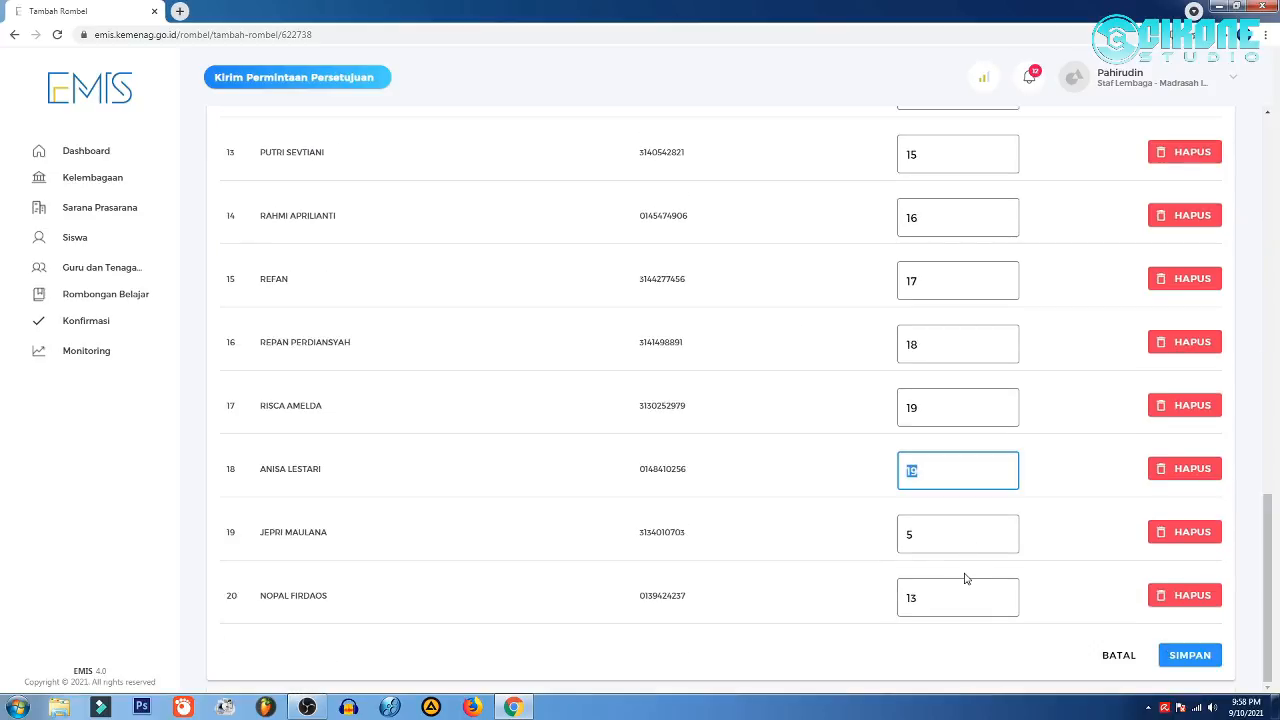
type("20")
Review the renumbered Kelas 2 roster, then save and confirm the study group changes.
scroll(1048, 603, "up", 10)
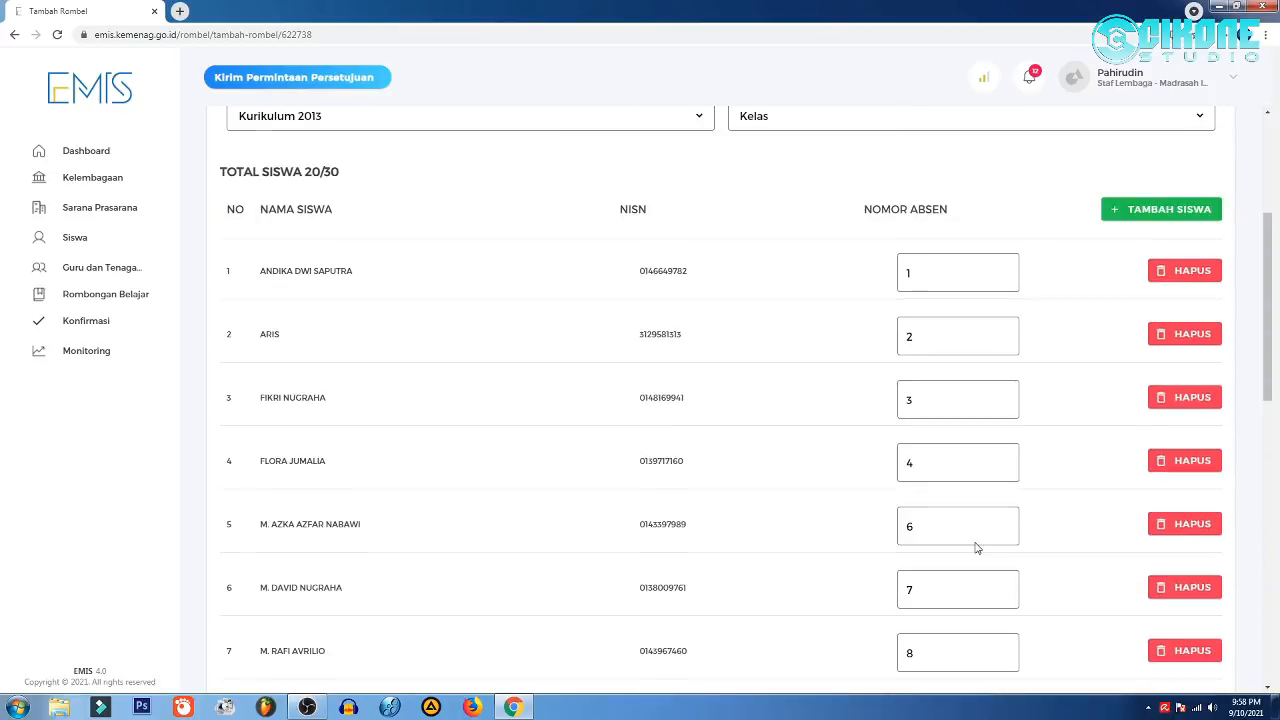
scroll(560, 511, "up", 3)
scroll(529, 506, "down", 15)
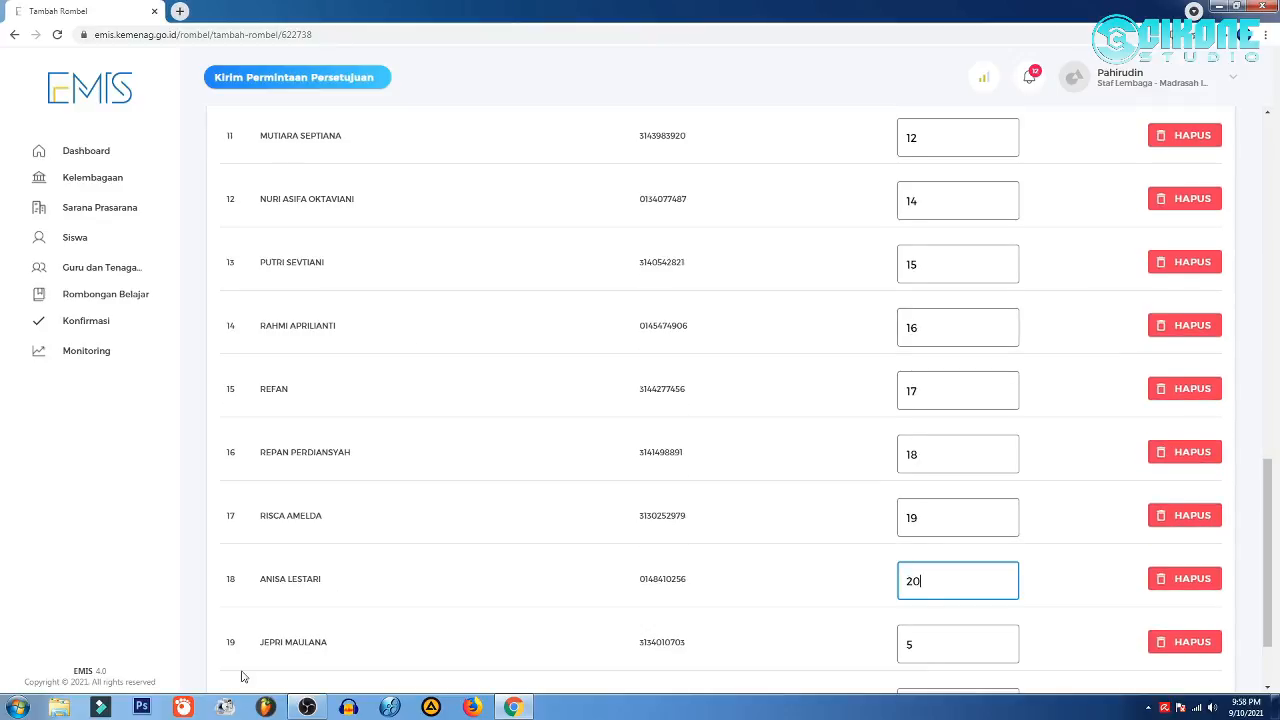
scroll(243, 665, "down", 2)
left_click(1174, 662)
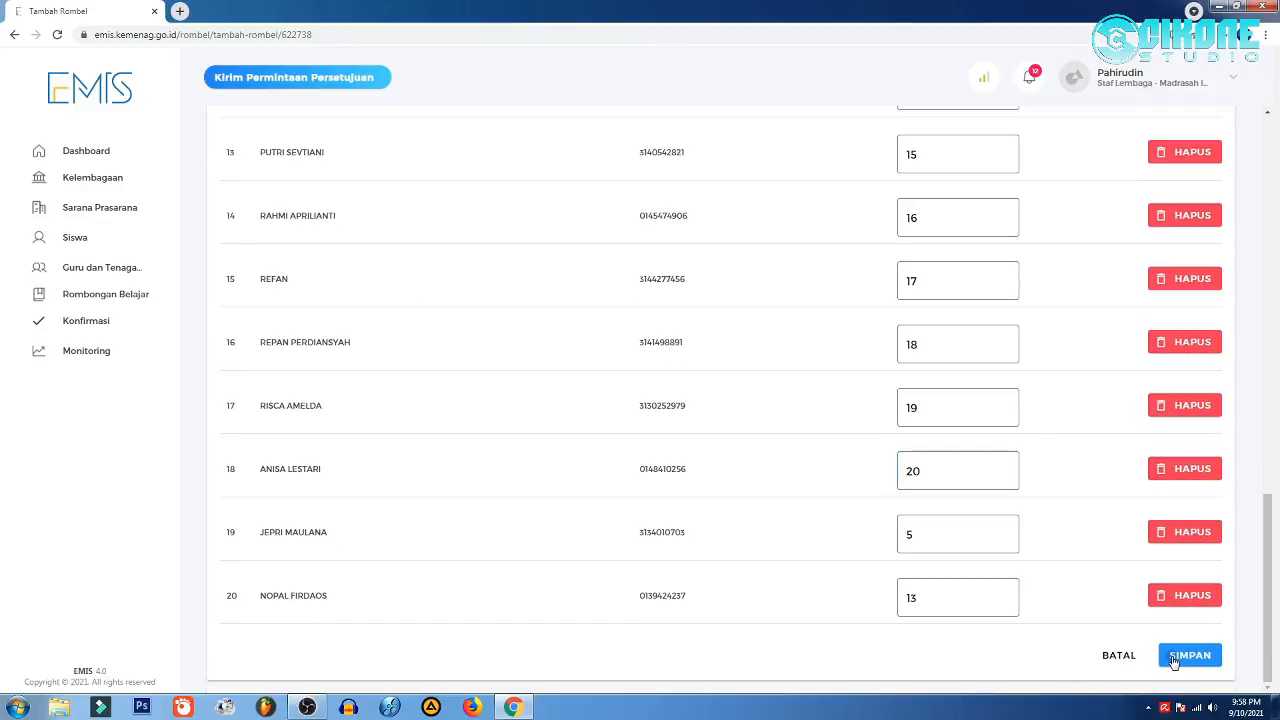
left_click(677, 446)
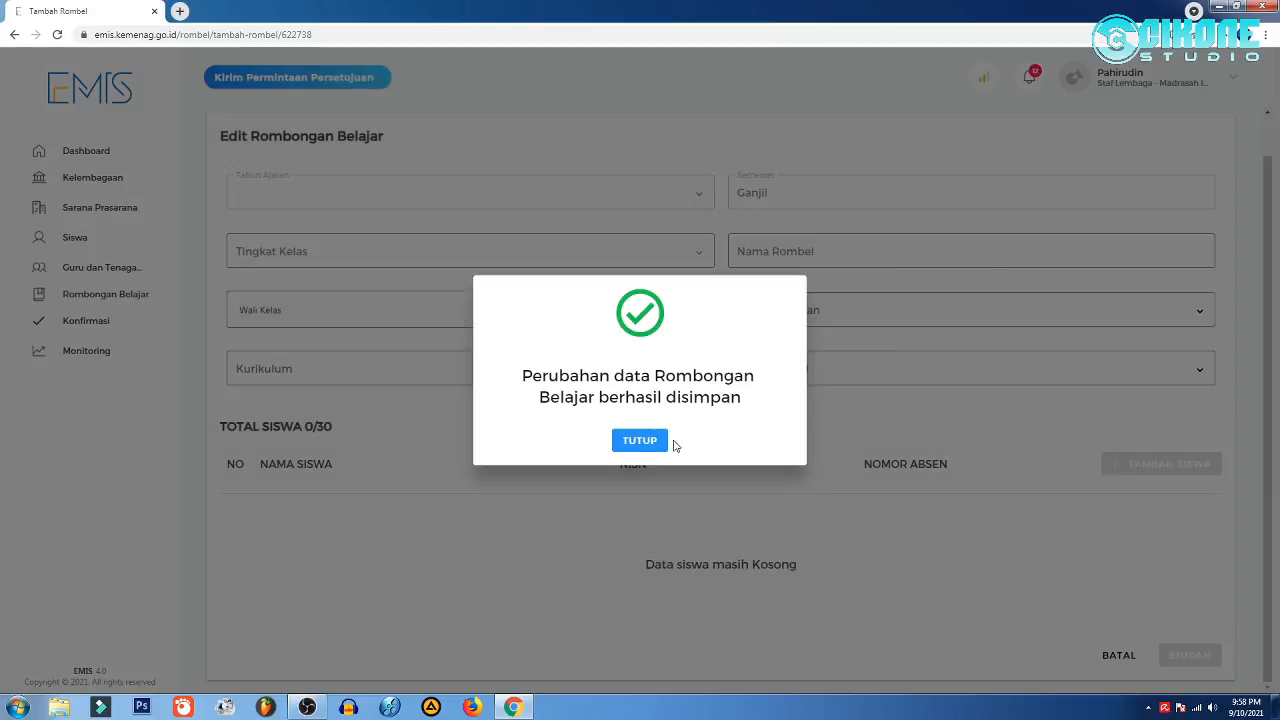
left_click(640, 441)
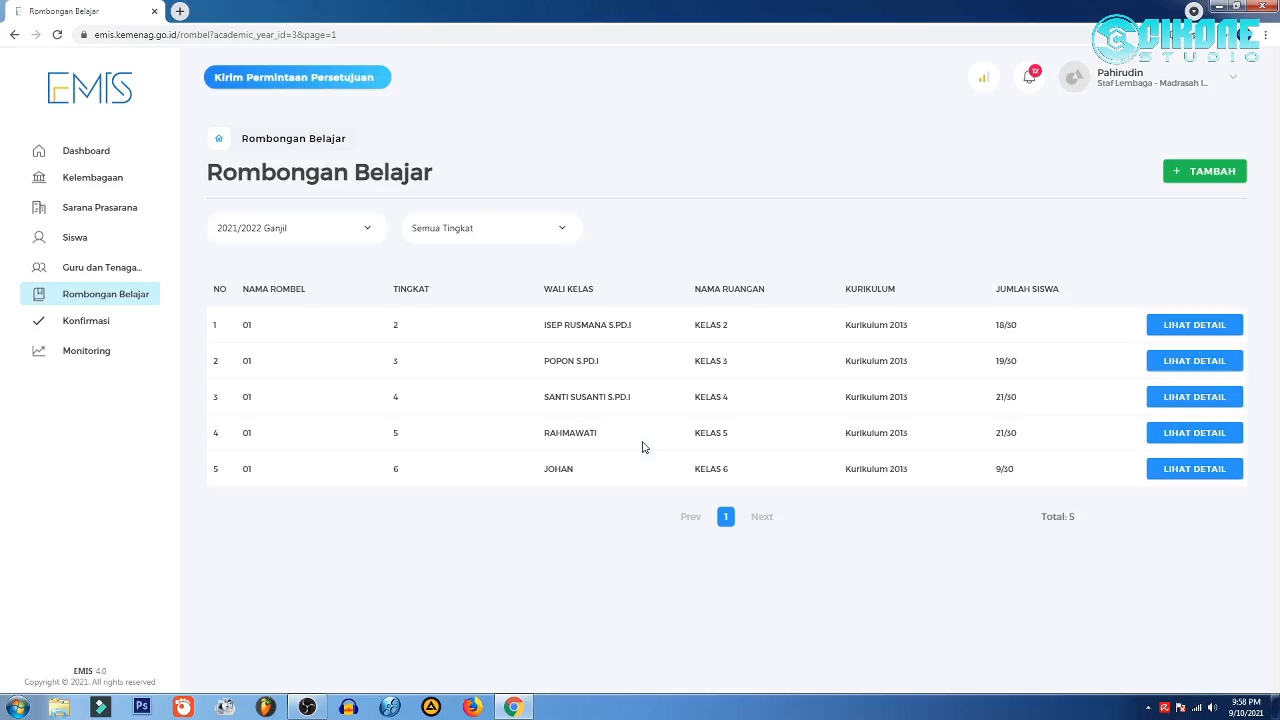
Go to the student list and check the class group and status of the students on all three pages.
left_click(79, 242)
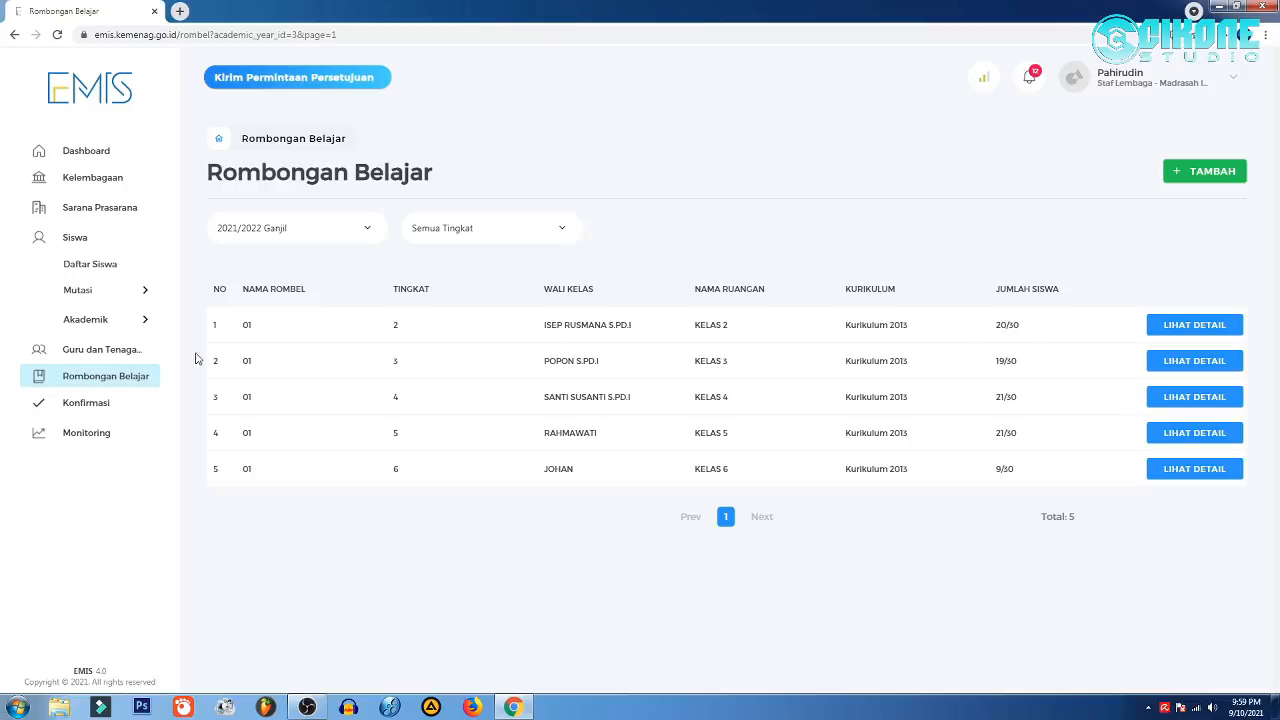
left_click(91, 268)
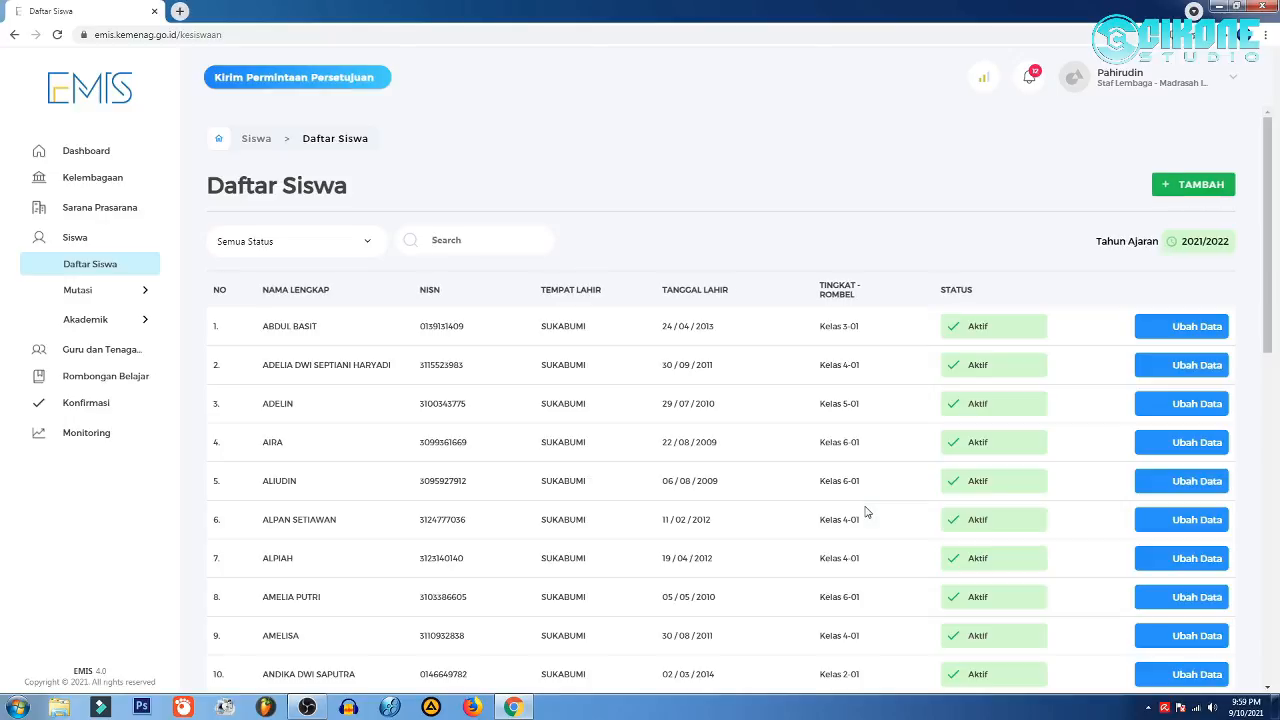
scroll(866, 512, "down", 8)
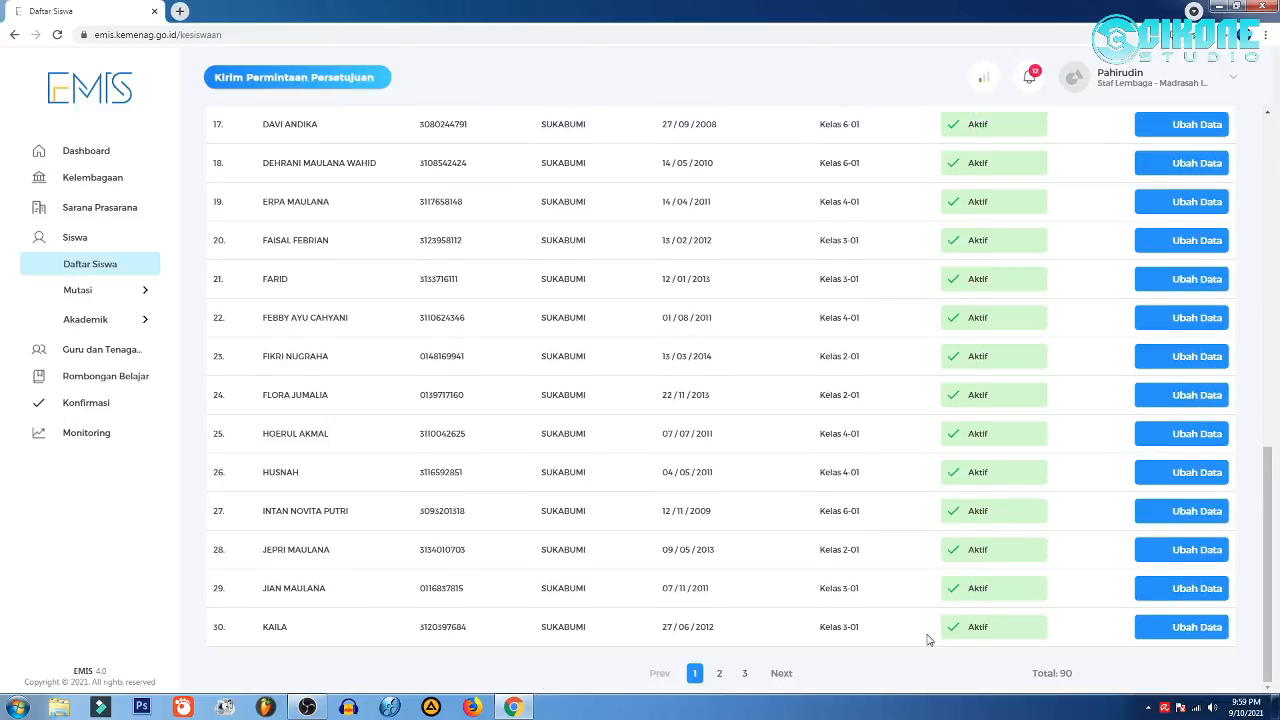
left_click(719, 675)
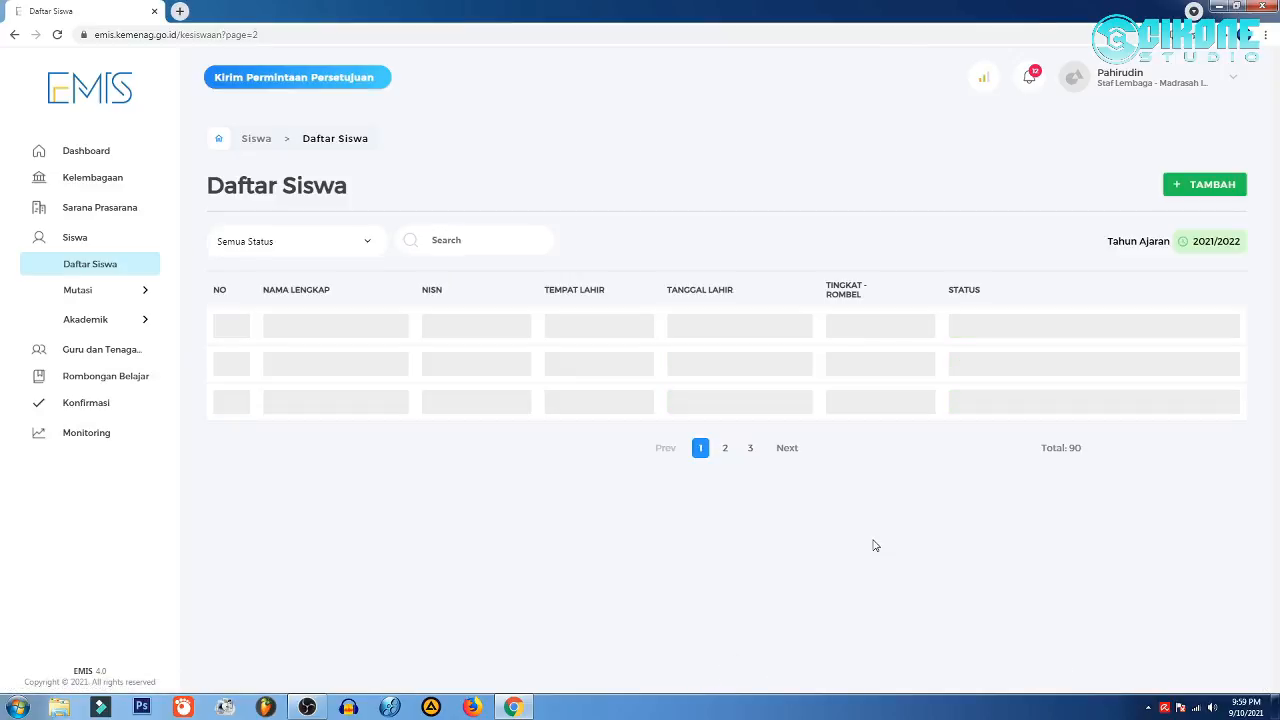
scroll(1088, 486, "down", 20)
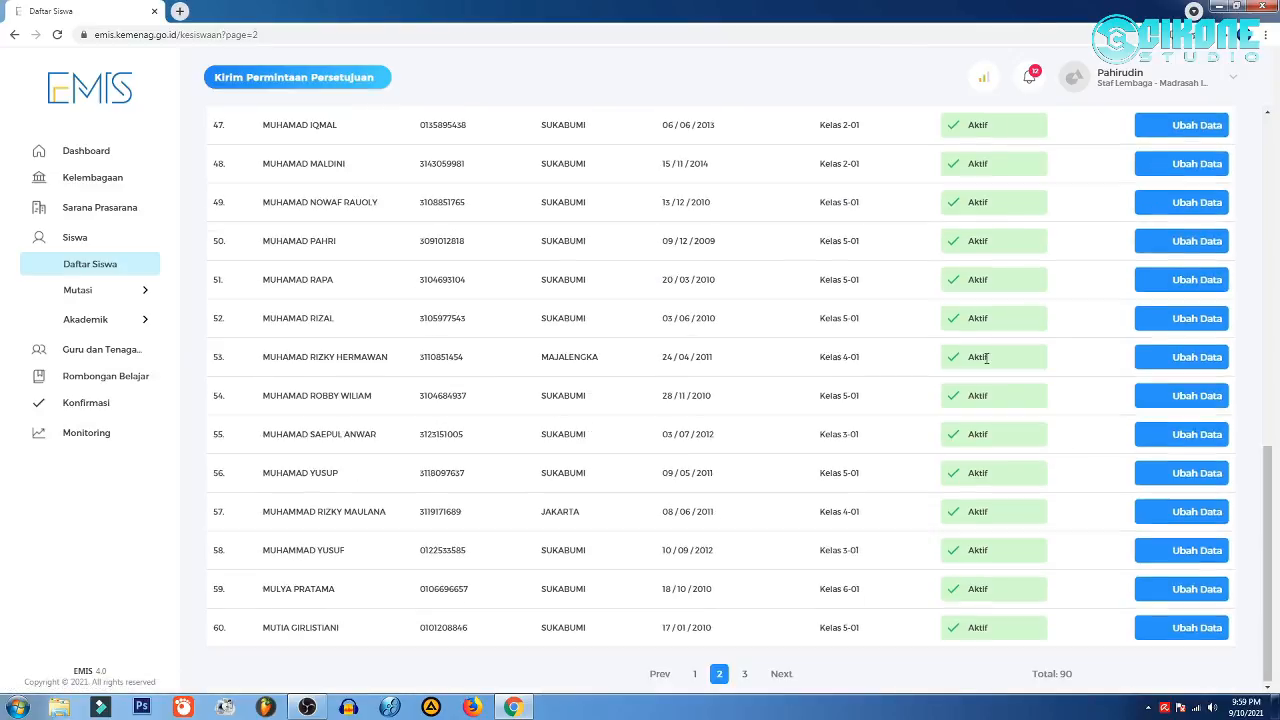
left_click(744, 675)
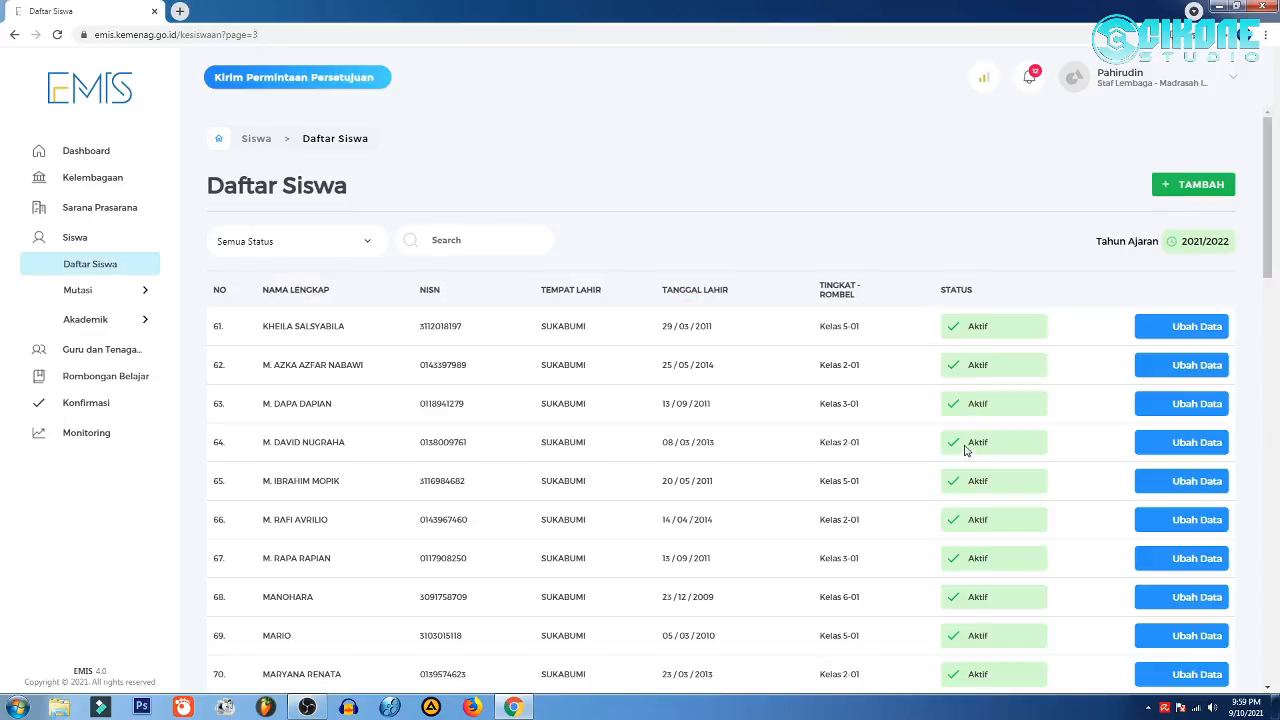
scroll(994, 436, "down", 10)
scroll(856, 552, "up", 5)
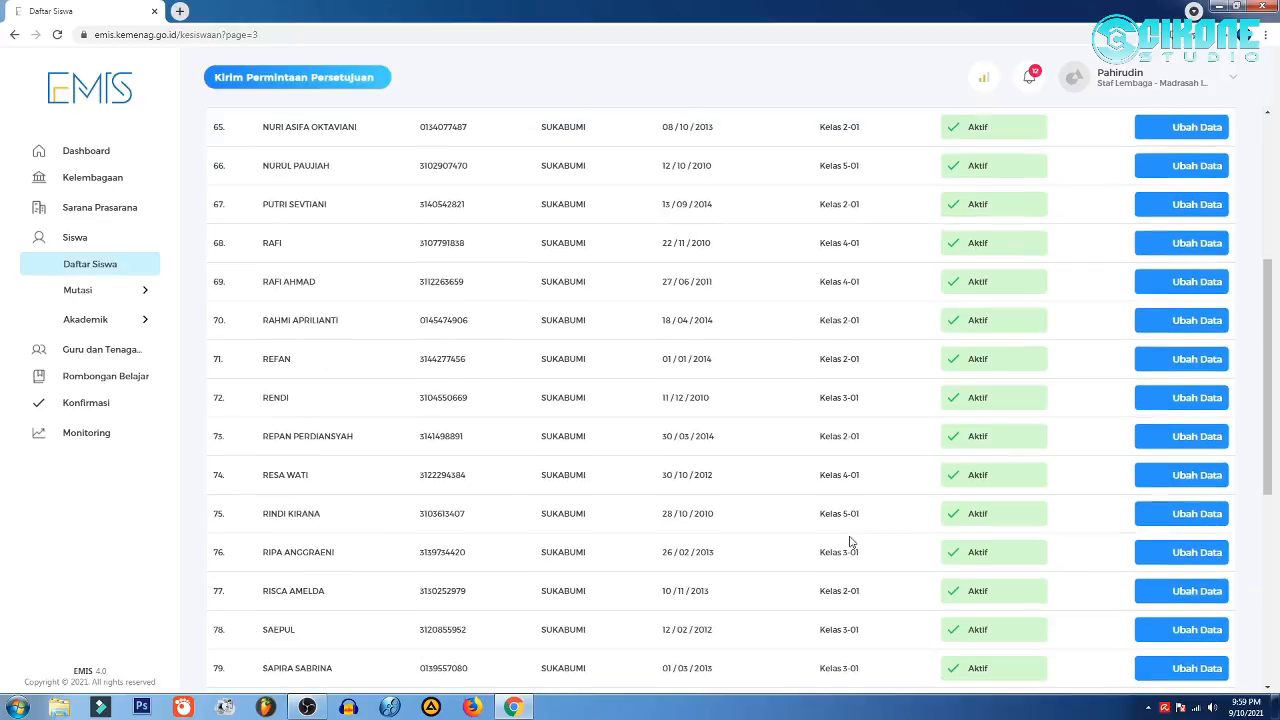
scroll(850, 542, "up", 4)
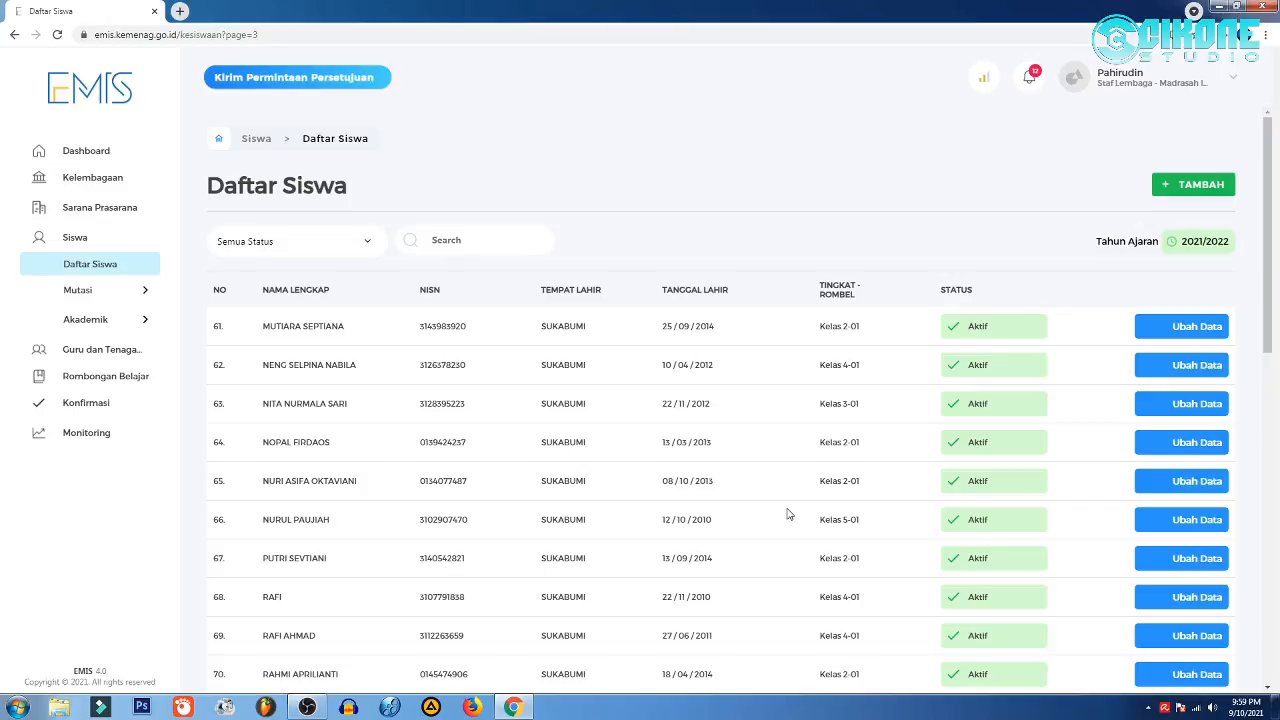
left_click(308, 707)
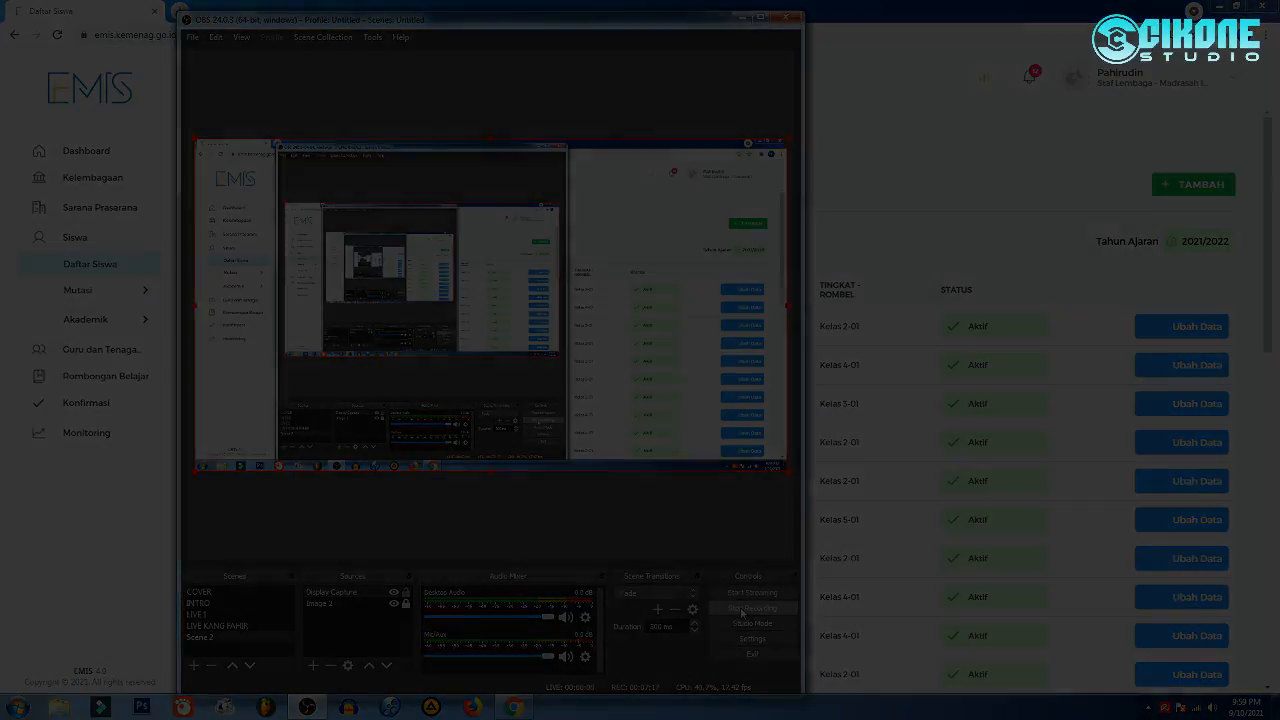